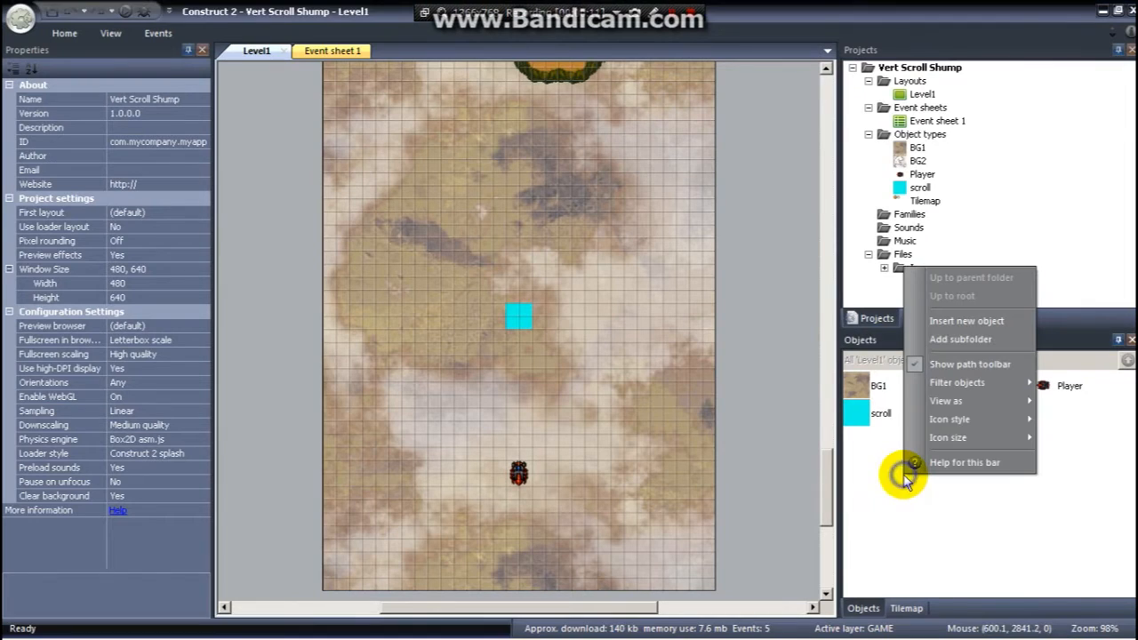
Insert a Keyboard input object into the project
left_click(976, 323)
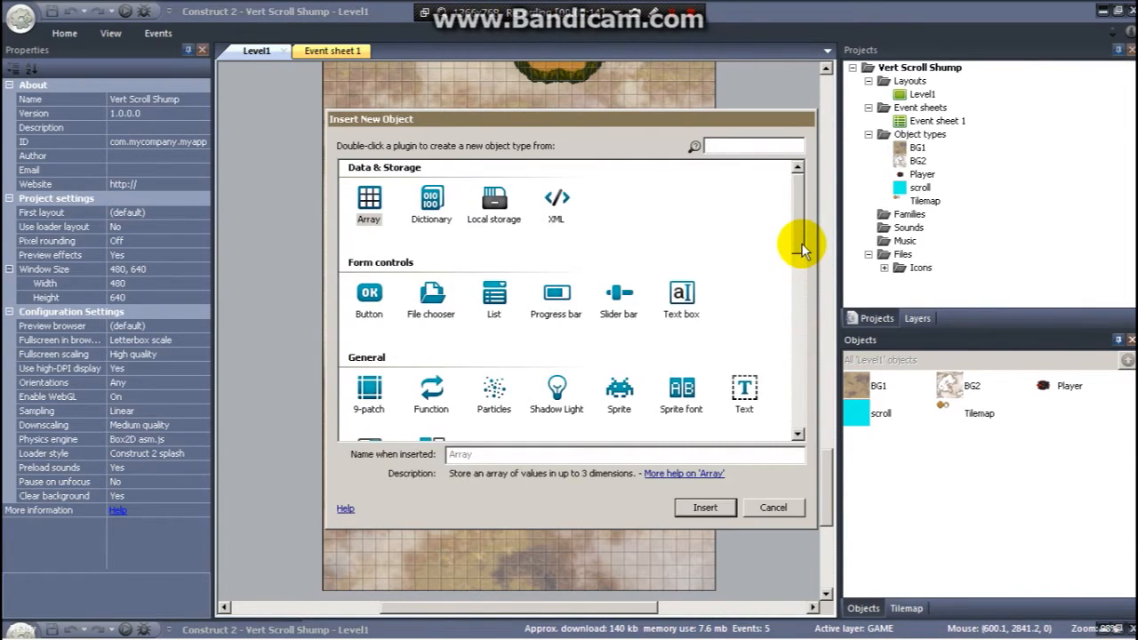
scroll(802, 250, "down", 3)
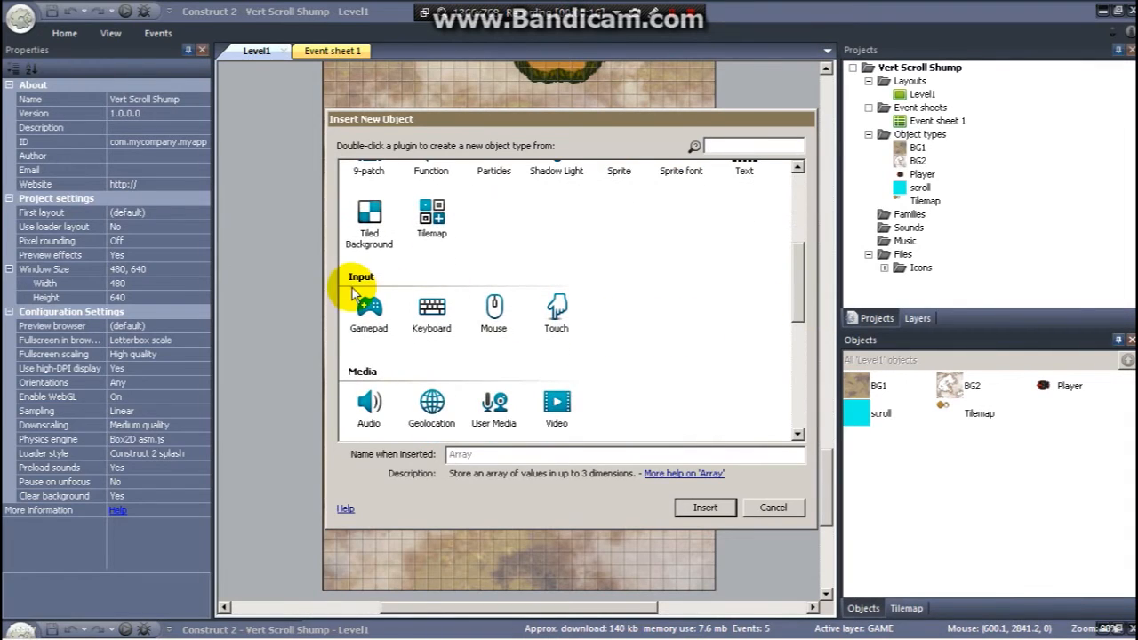
left_click(432, 314)
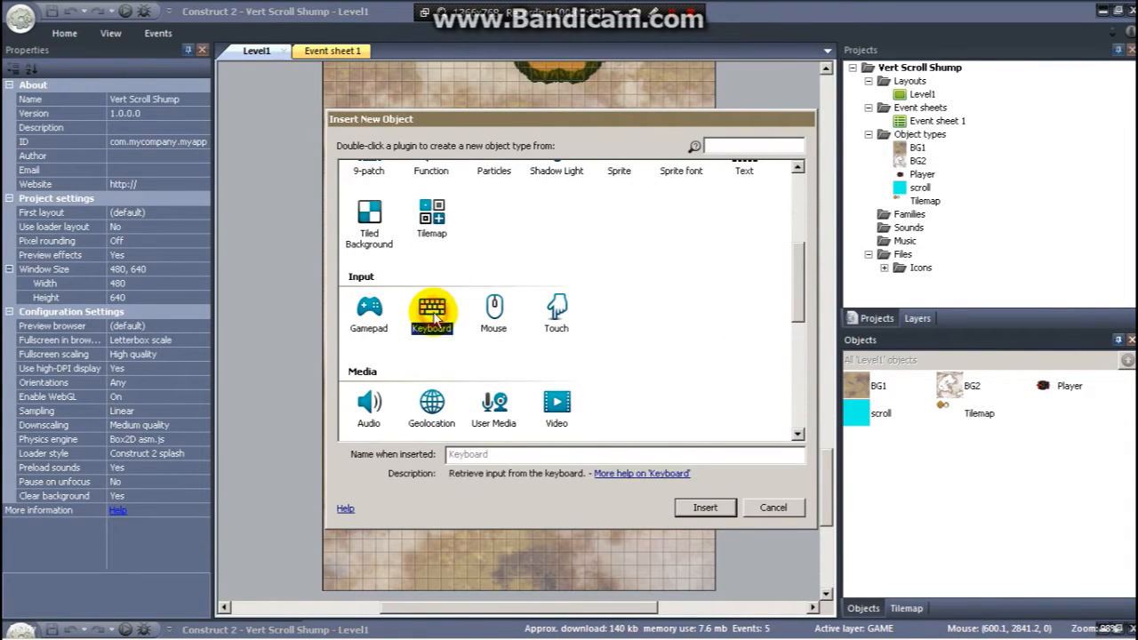
left_click(711, 508)
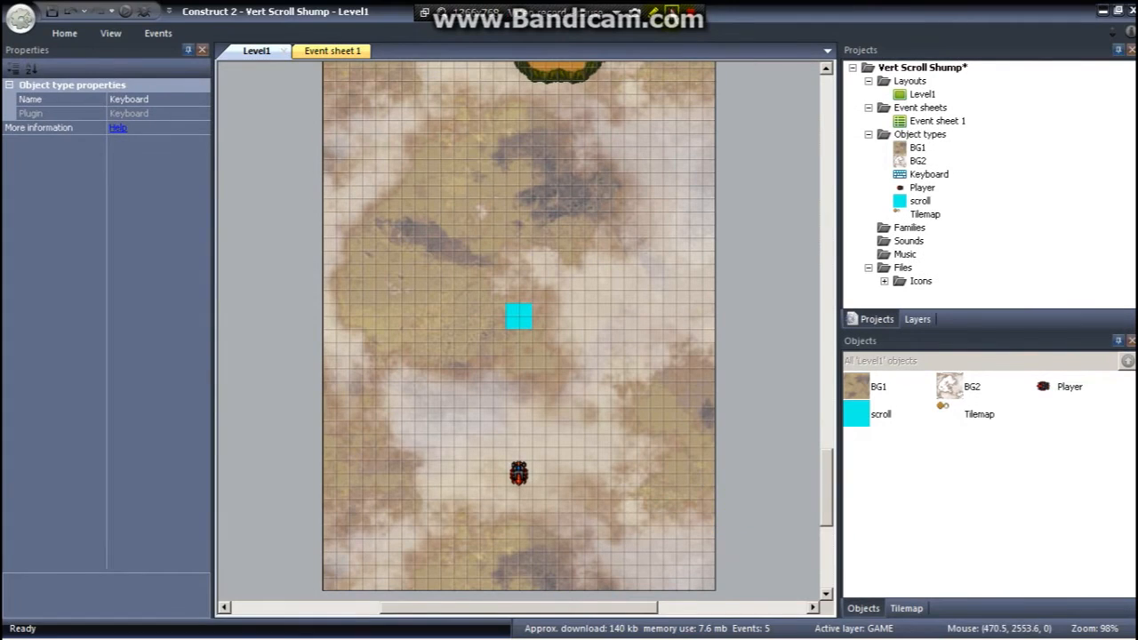
Add an event to Event sheet 1 with the Keyboard condition "Key is down" for the Right arrow
left_click(307, 51)
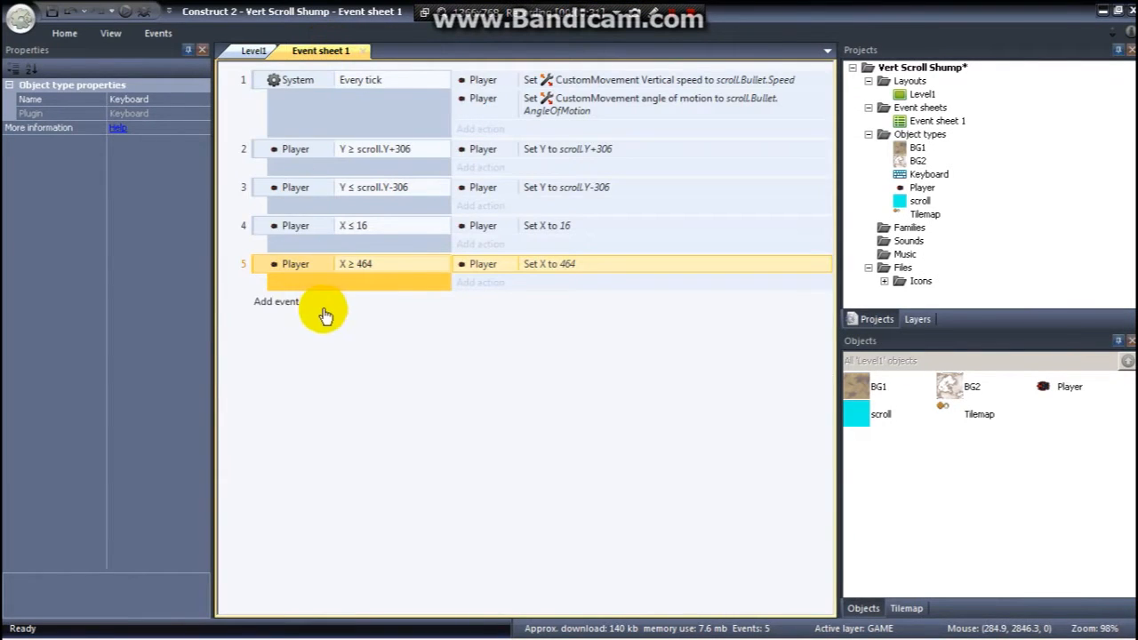
left_click(284, 307)
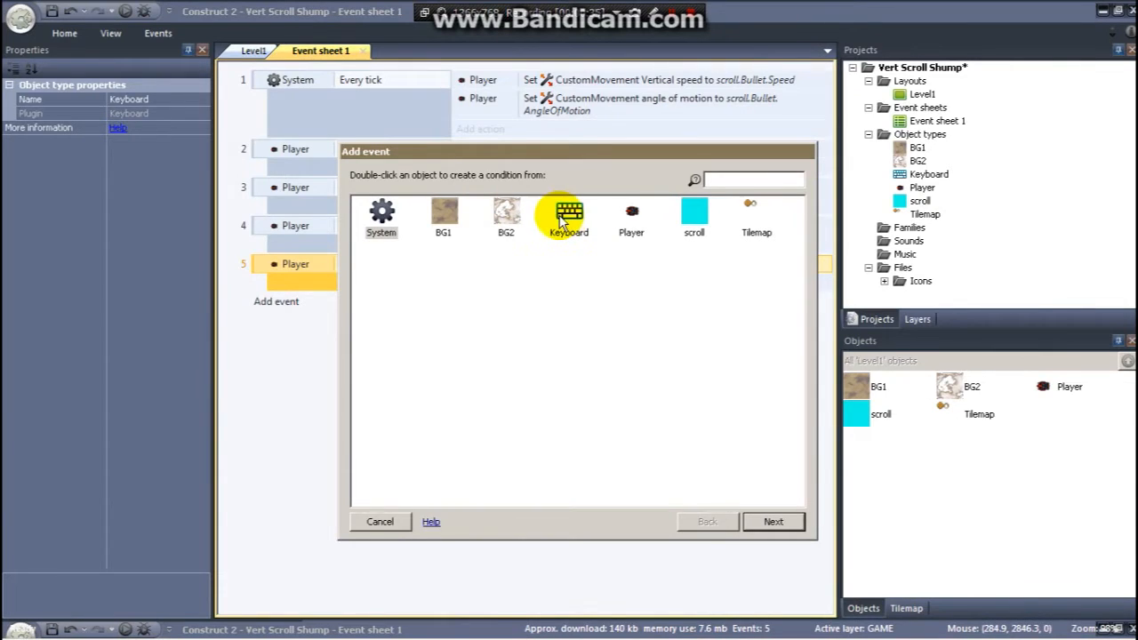
left_click(570, 225)
double_click(570, 225)
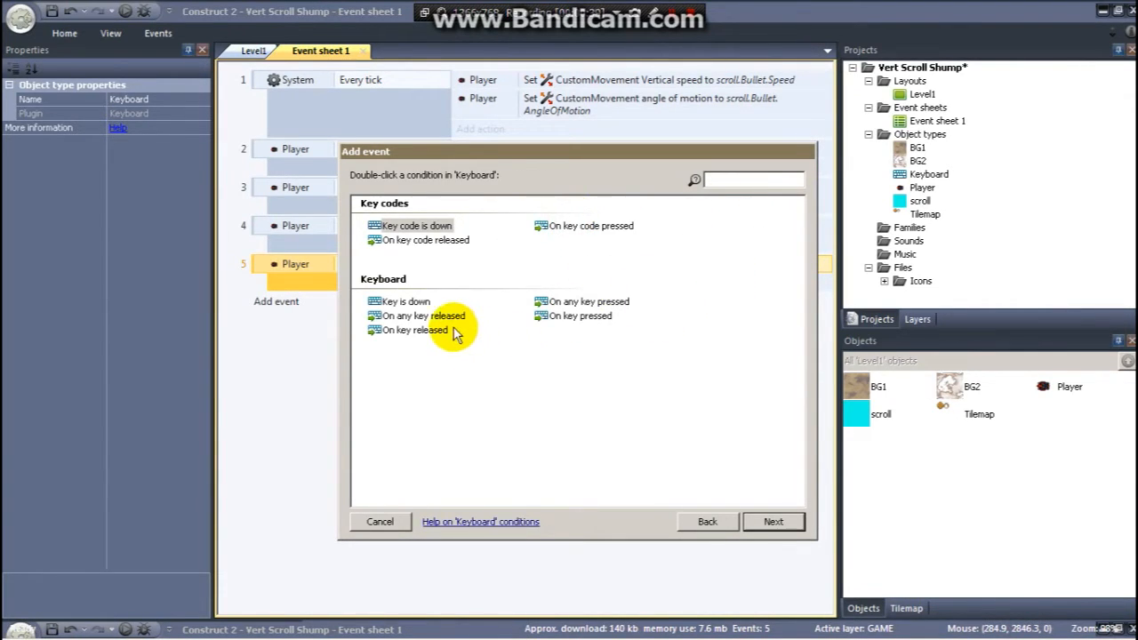
double_click(406, 302)
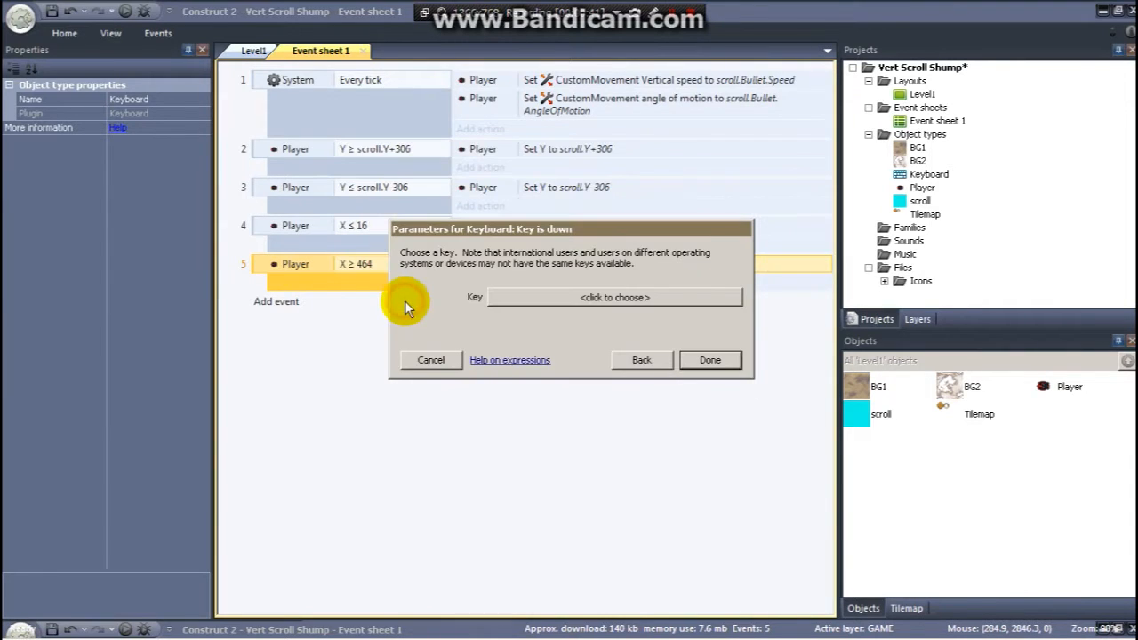
left_click(511, 299)
key("Right")
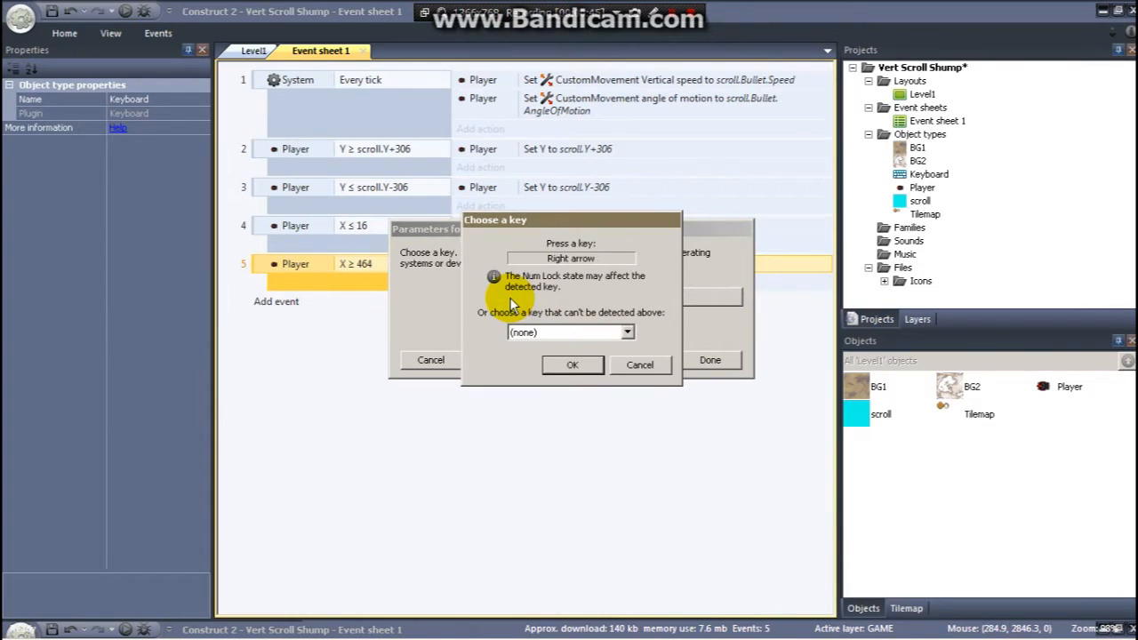
left_click(560, 365)
left_click(712, 358)
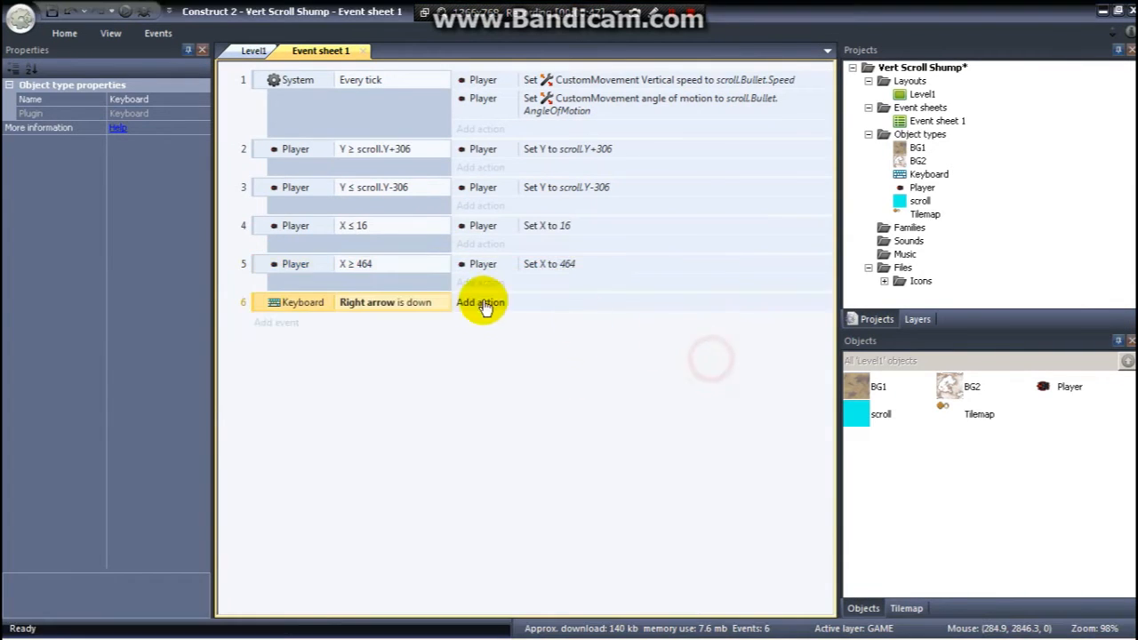
Add a Player action to the "Right arrow is down" event that sets the animation to "bankR" from the beginning
left_click(477, 305)
double_click(564, 226)
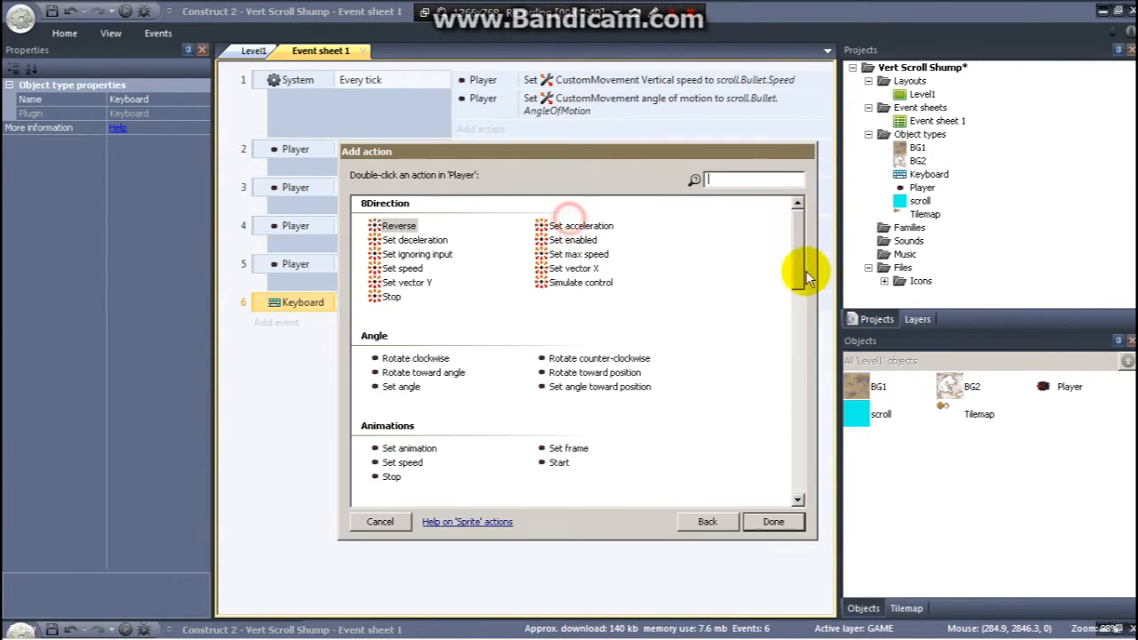
left_click_drag(798, 260, 797, 300)
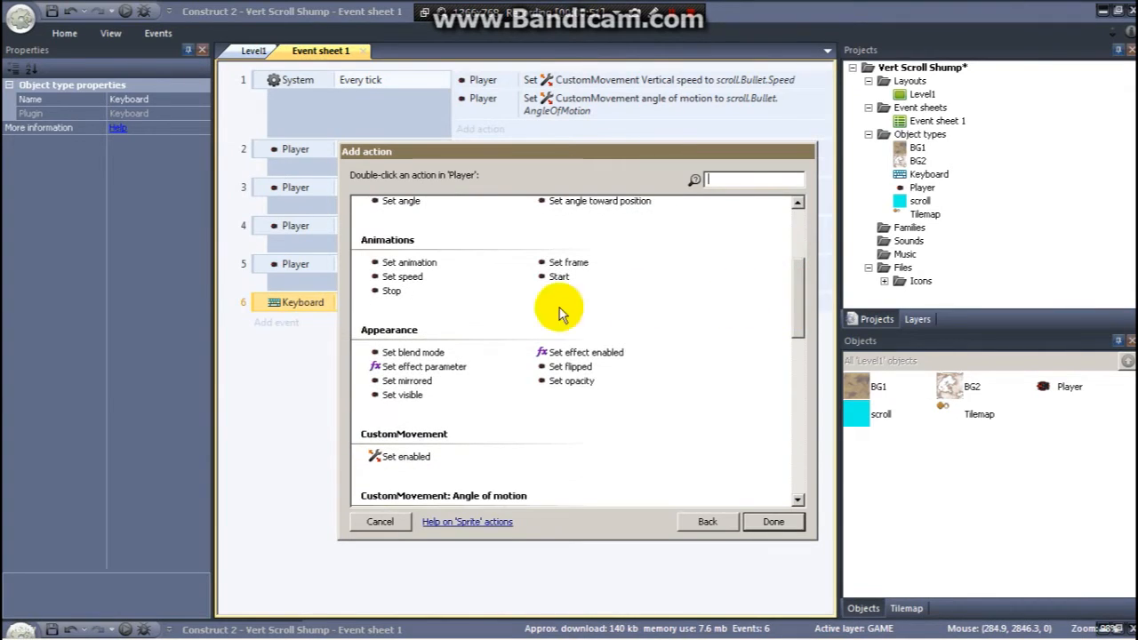
double_click(440, 265)
left_click(493, 295)
type("bankR")
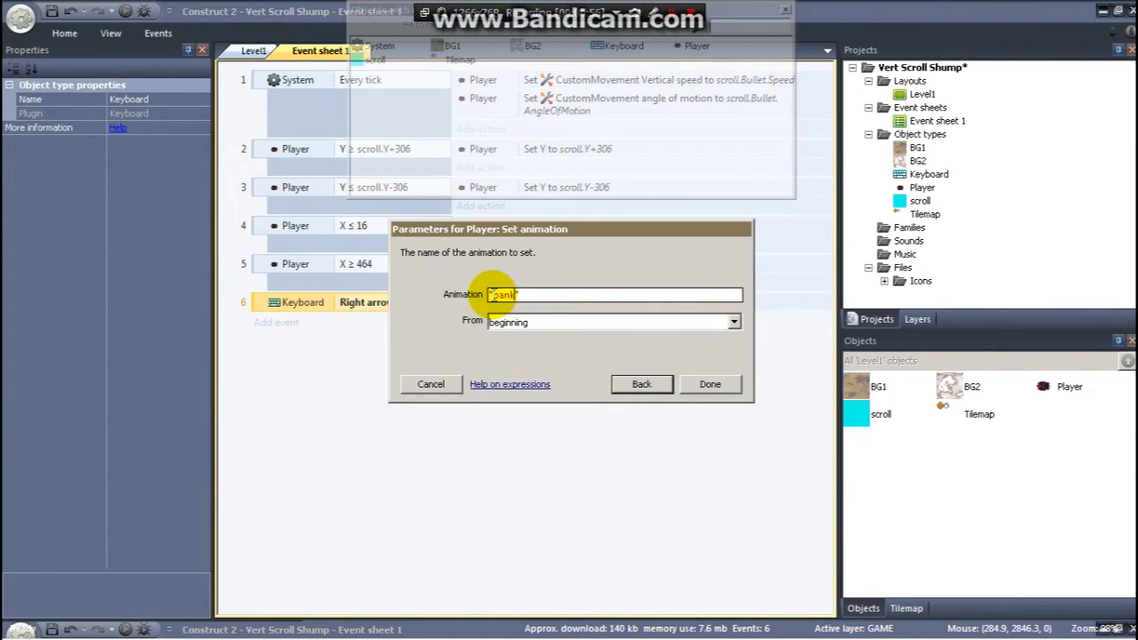
left_click(711, 383)
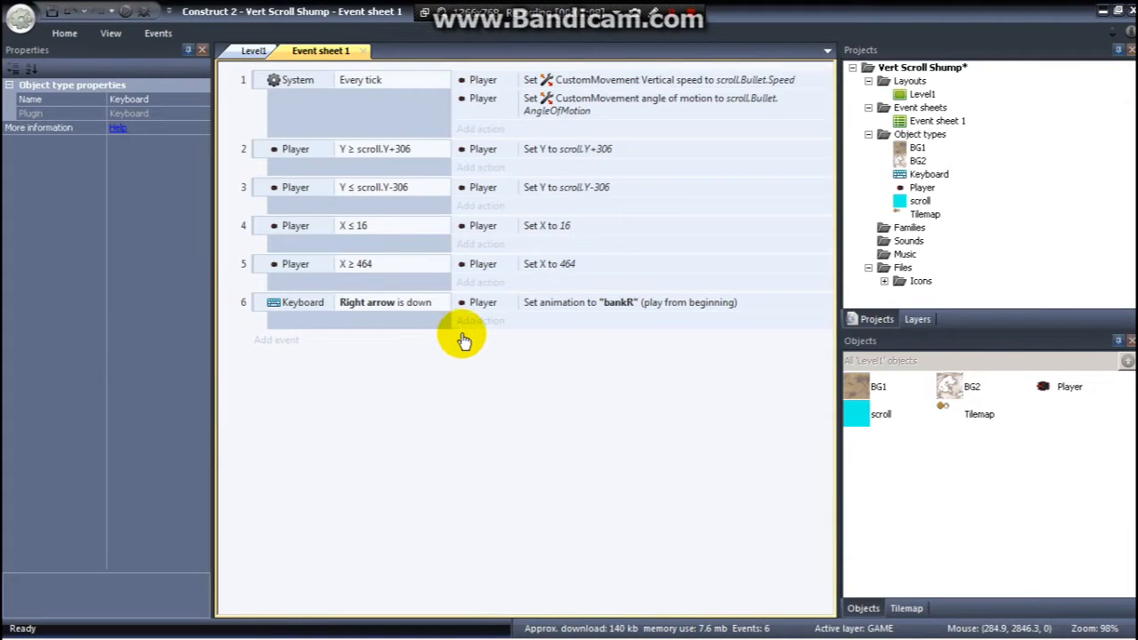
Add an event with the Keyboard condition "On key released" for the Right arrow
left_click(281, 342)
double_click(578, 210)
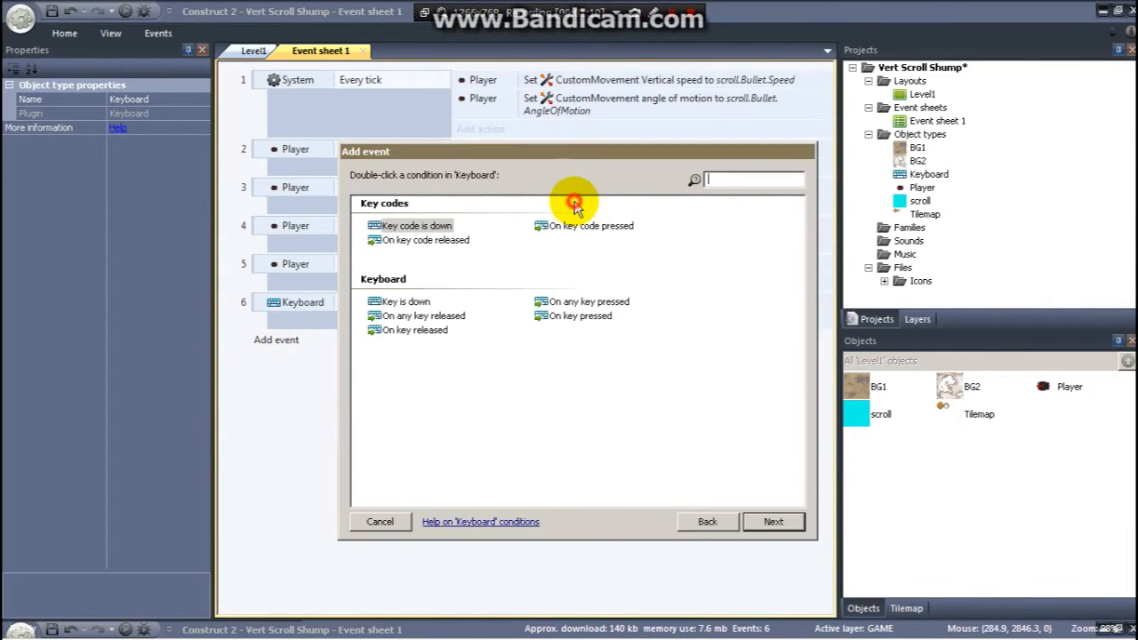
double_click(414, 330)
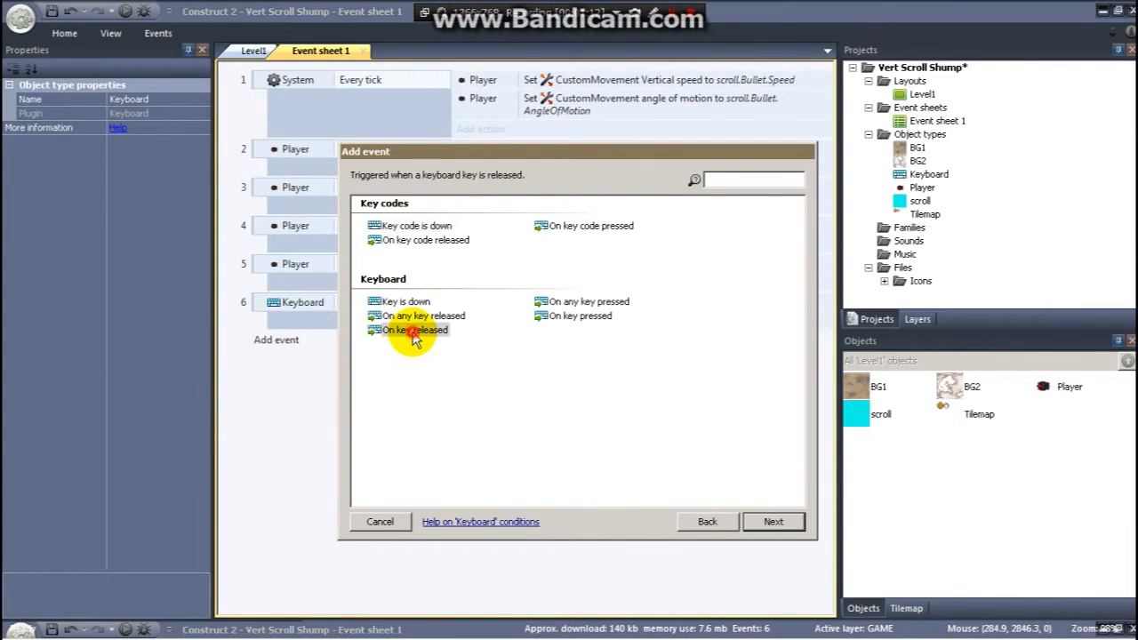
left_click(551, 286)
key("Right")
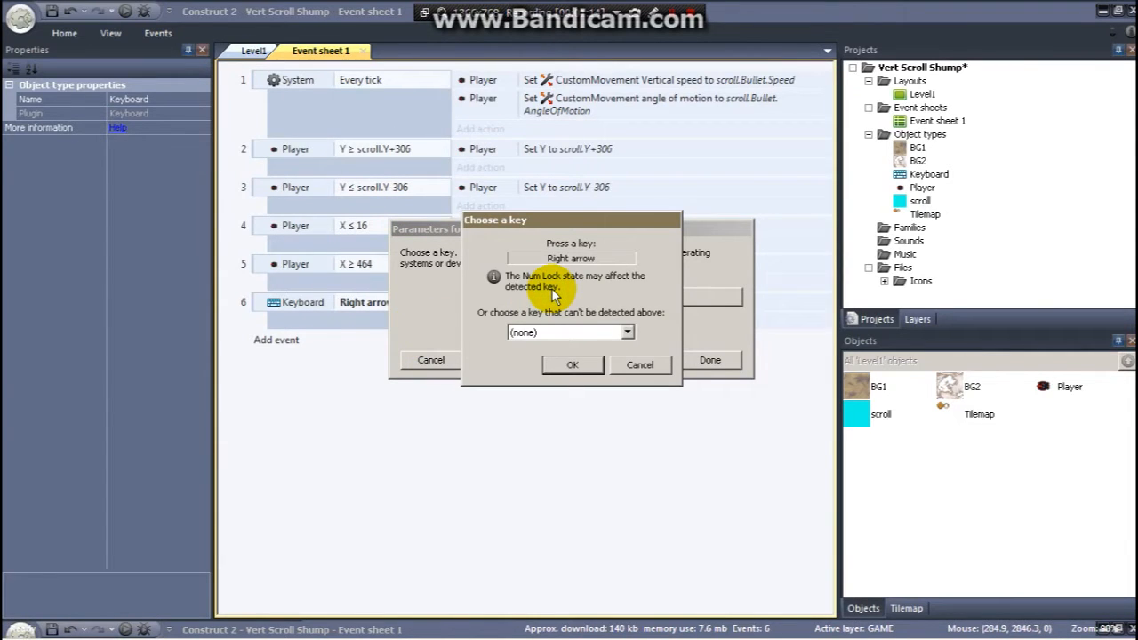
left_click(575, 365)
left_click(722, 373)
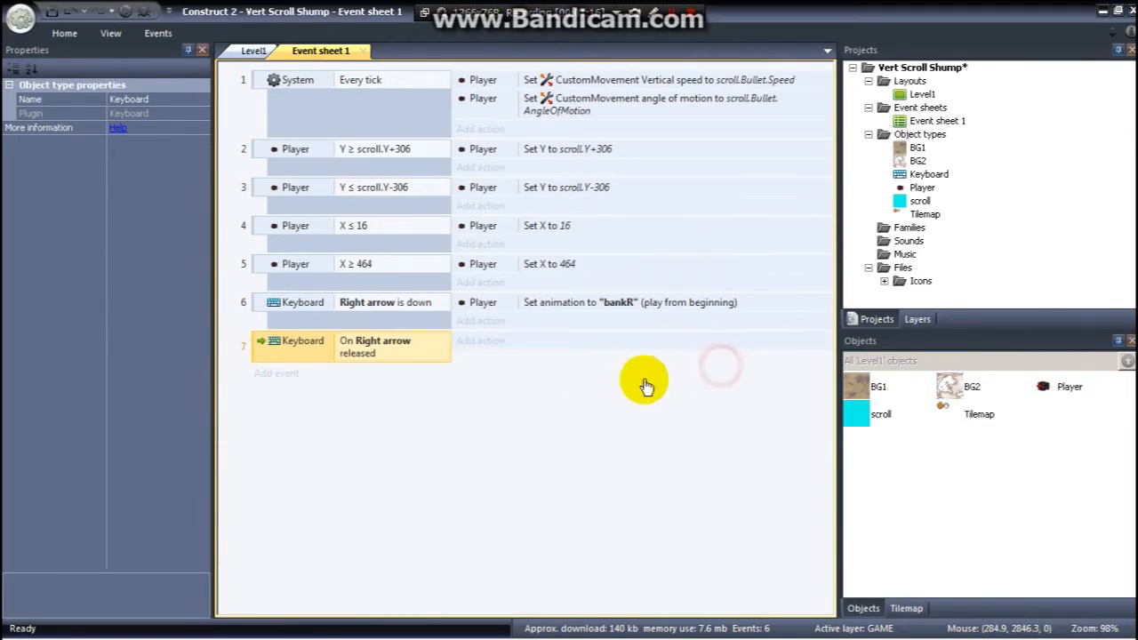
Add a Player action to the Right arrow released event that sets the animation to "Default" from the beginning
left_click(472, 339)
double_click(572, 252)
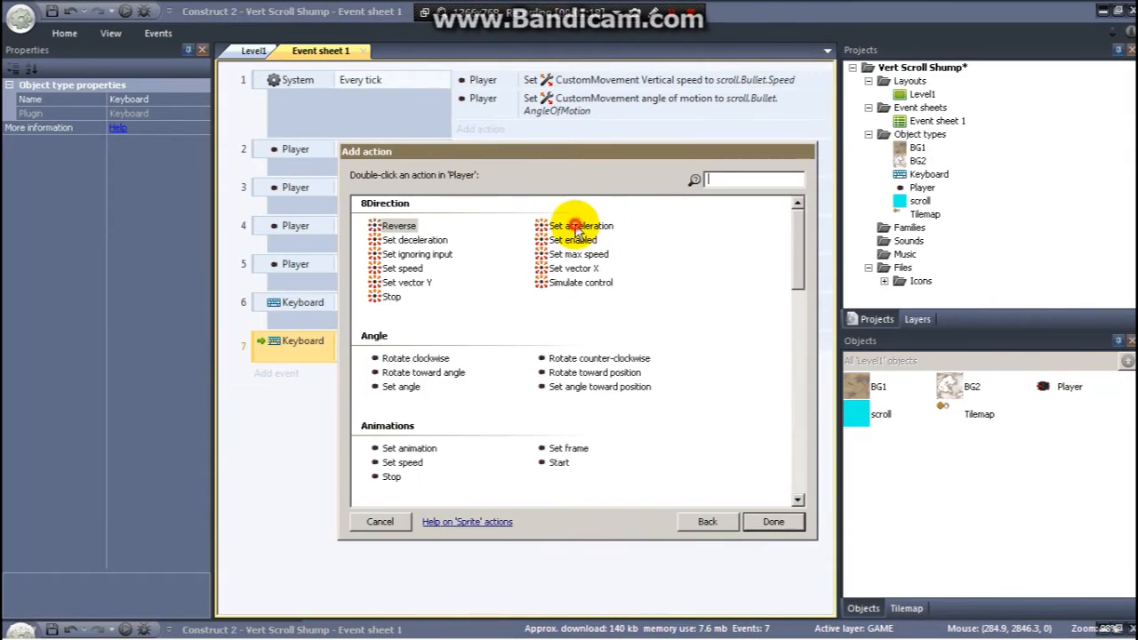
scroll(798, 318, "down", 3)
scroll(796, 333, "down", 3)
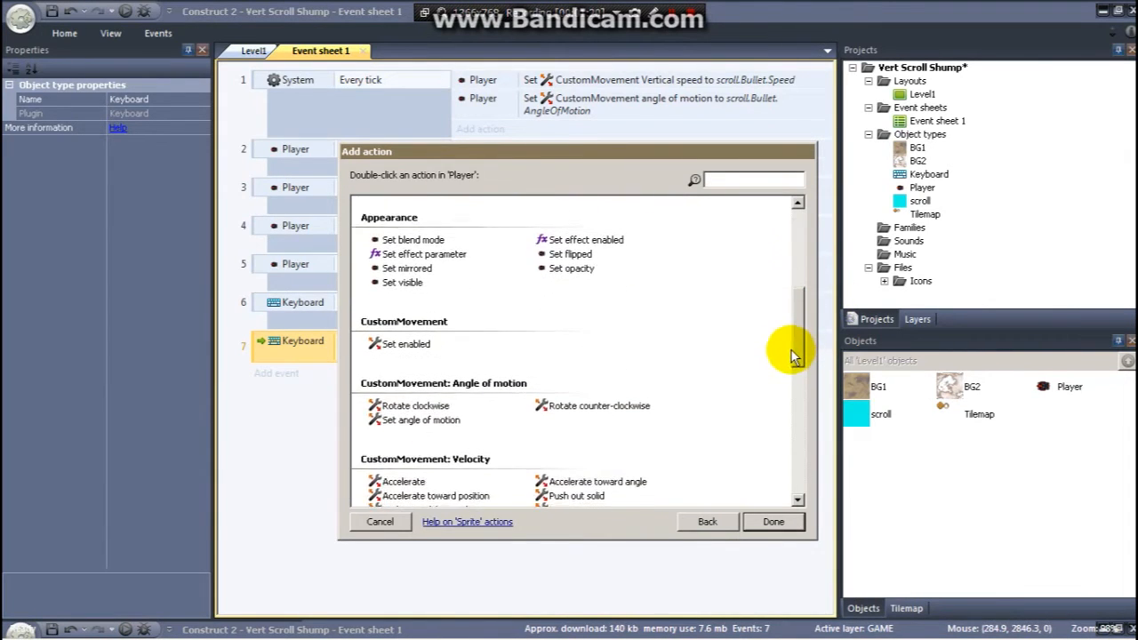
scroll(793, 325, "up", 3)
double_click(435, 264)
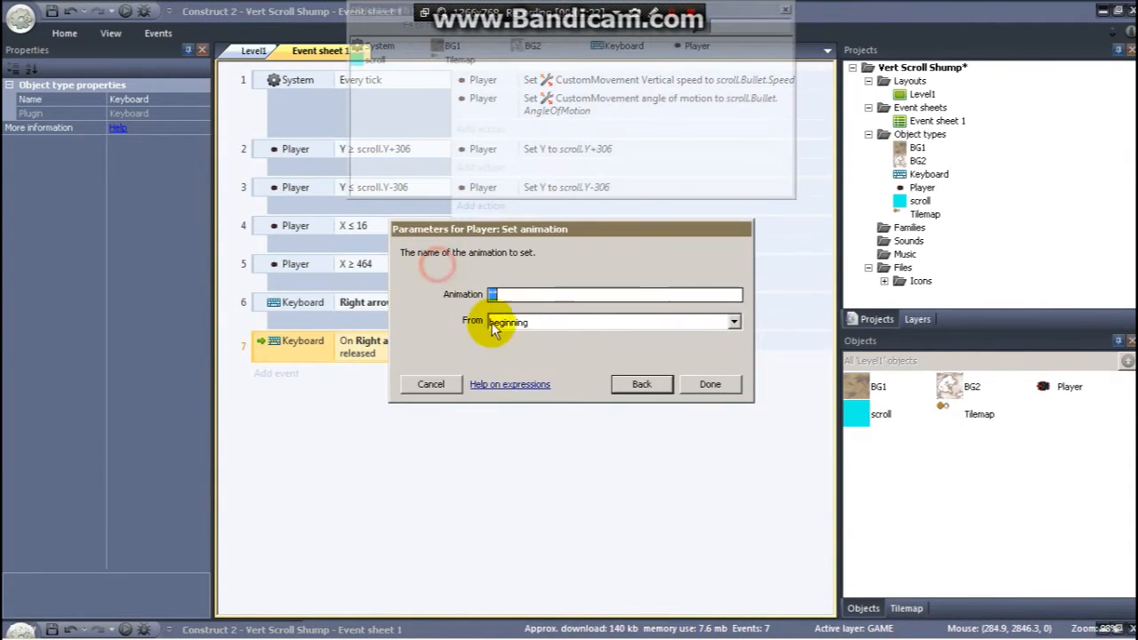
type("\"Def")
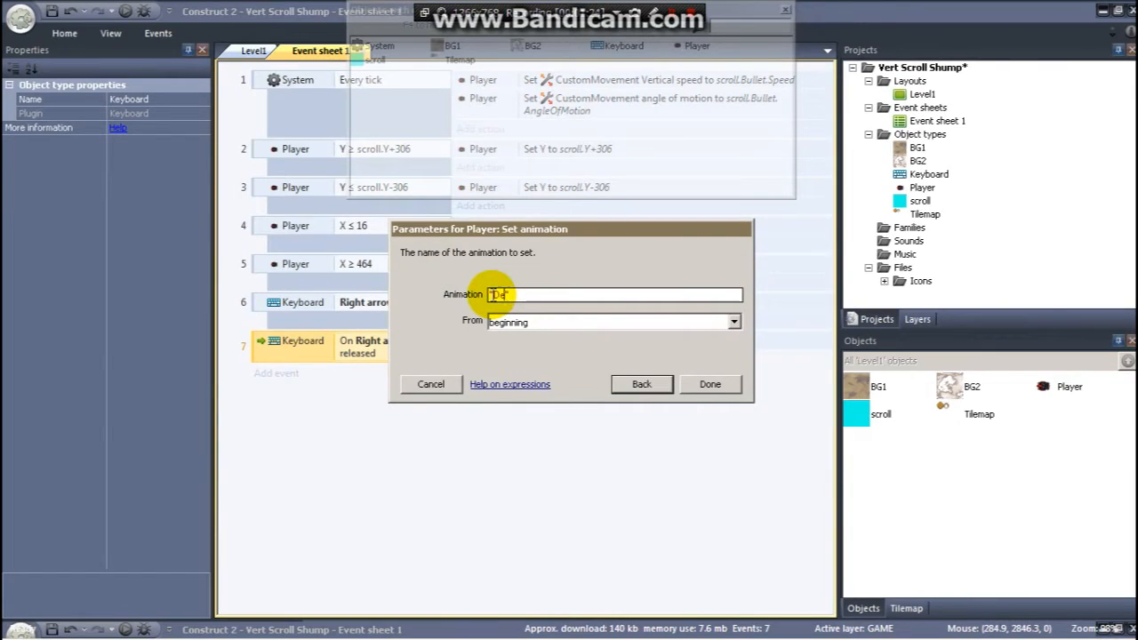
type("ualt")
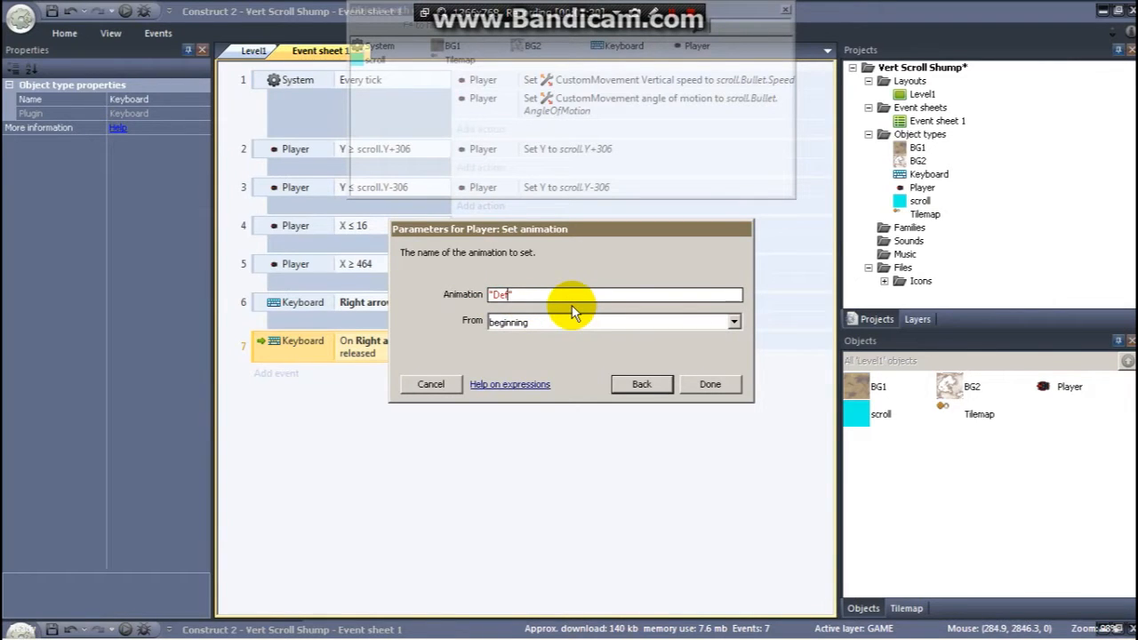
left_click(708, 384)
Preview the game in the browser, then return to the event sheet and review the Left arrow events
left_click(125, 11)
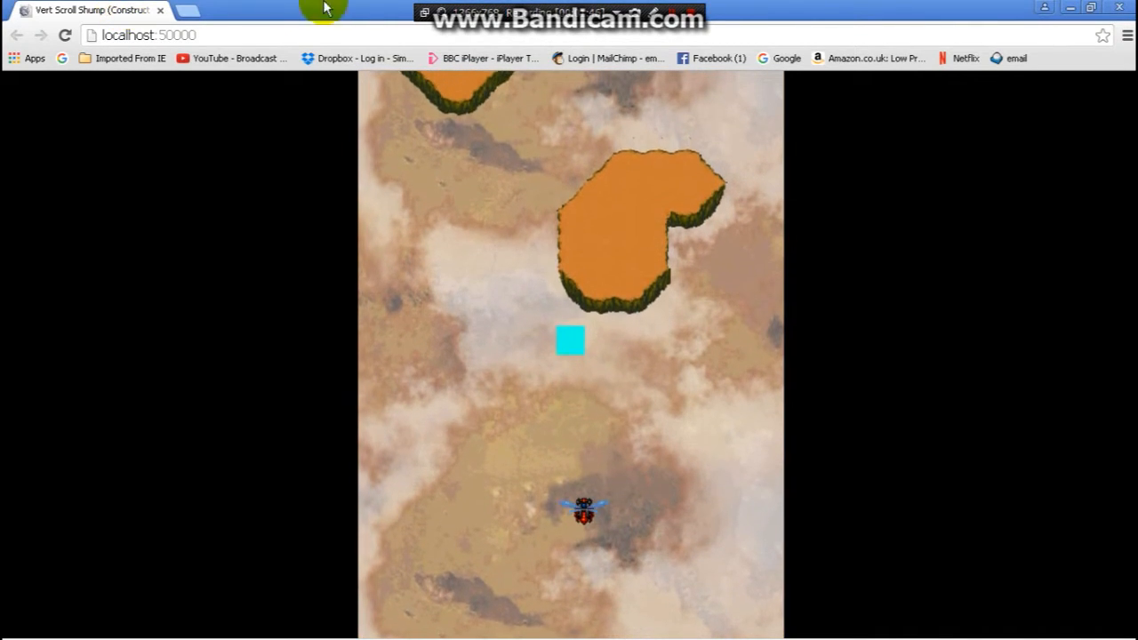
key("alt+Tab")
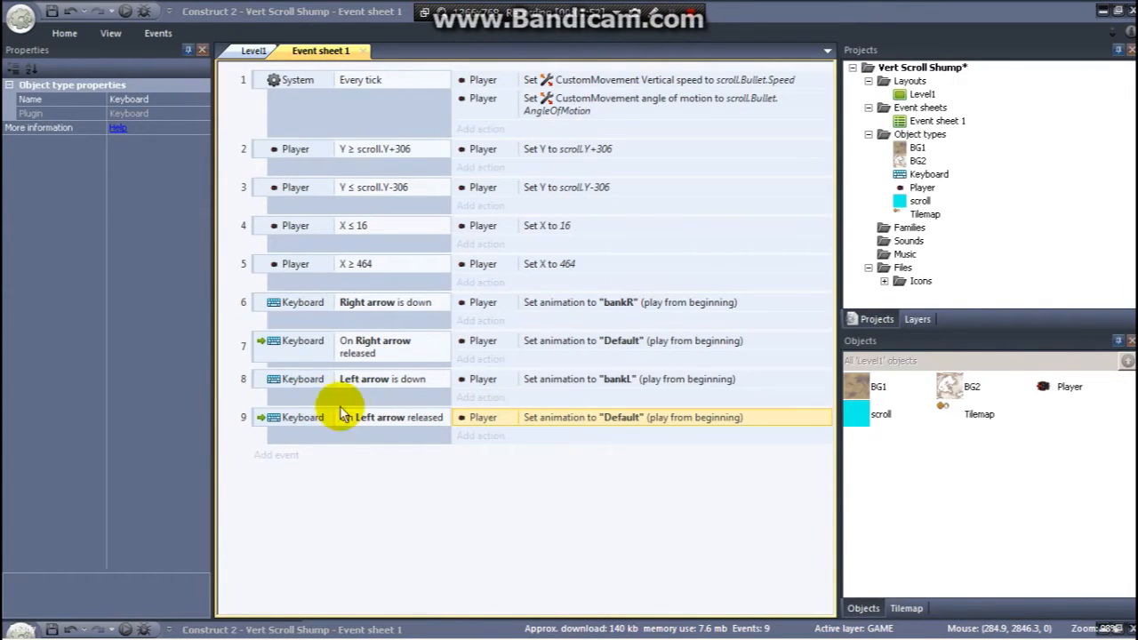
left_click(293, 382)
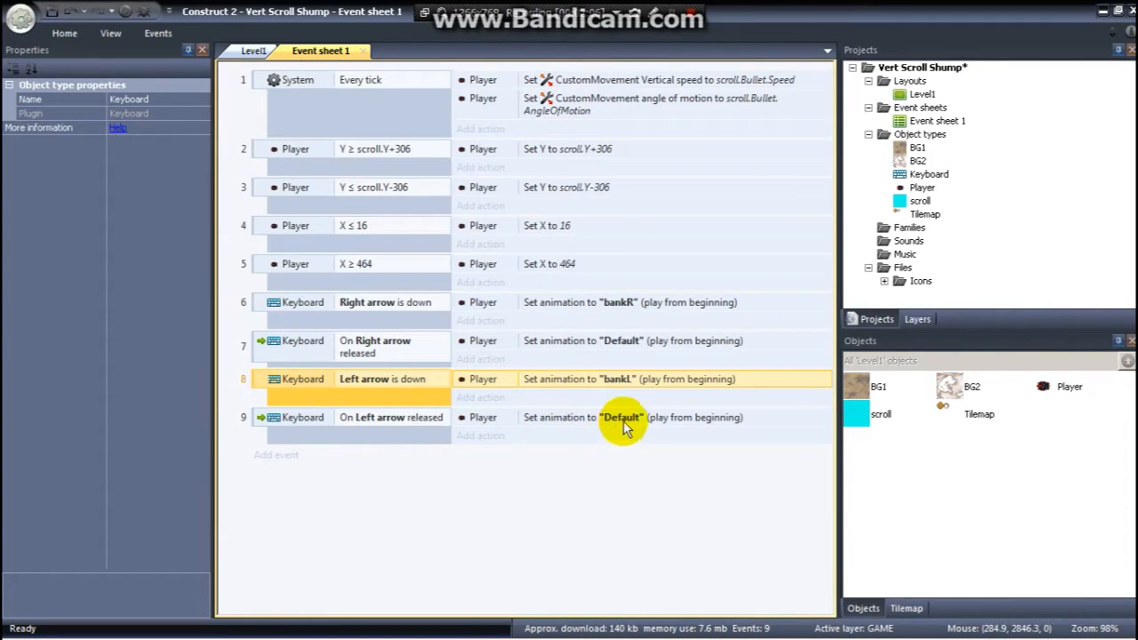
Run the game preview and fly the player left, right and up to test the banking animations
left_click(126, 14)
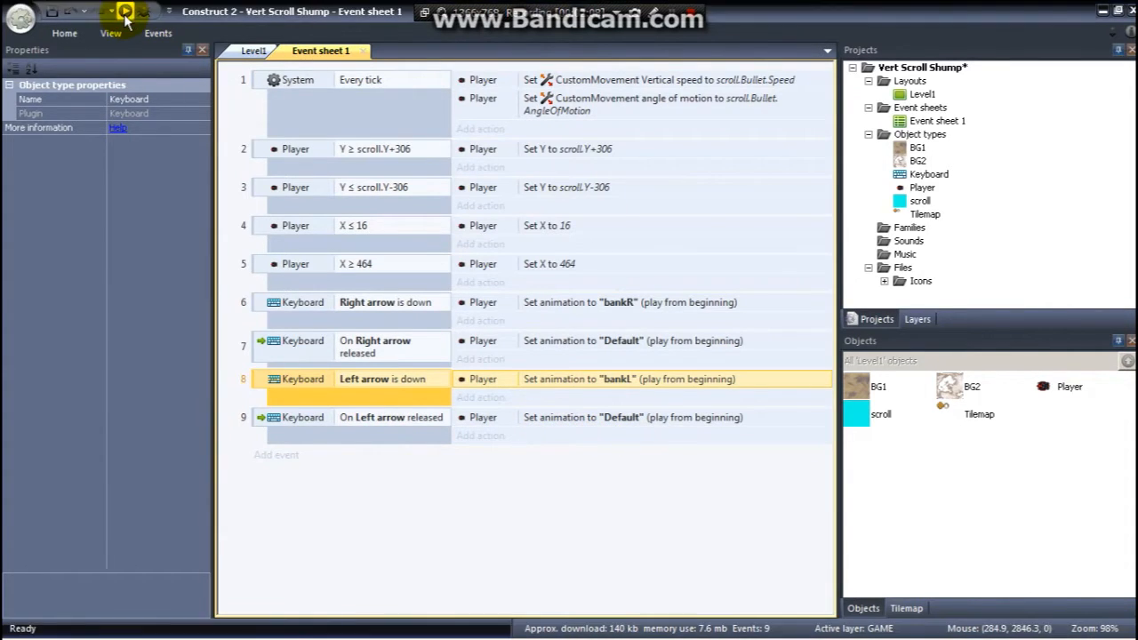
key("Left")
key("Right")
key("Left")
key("Up")
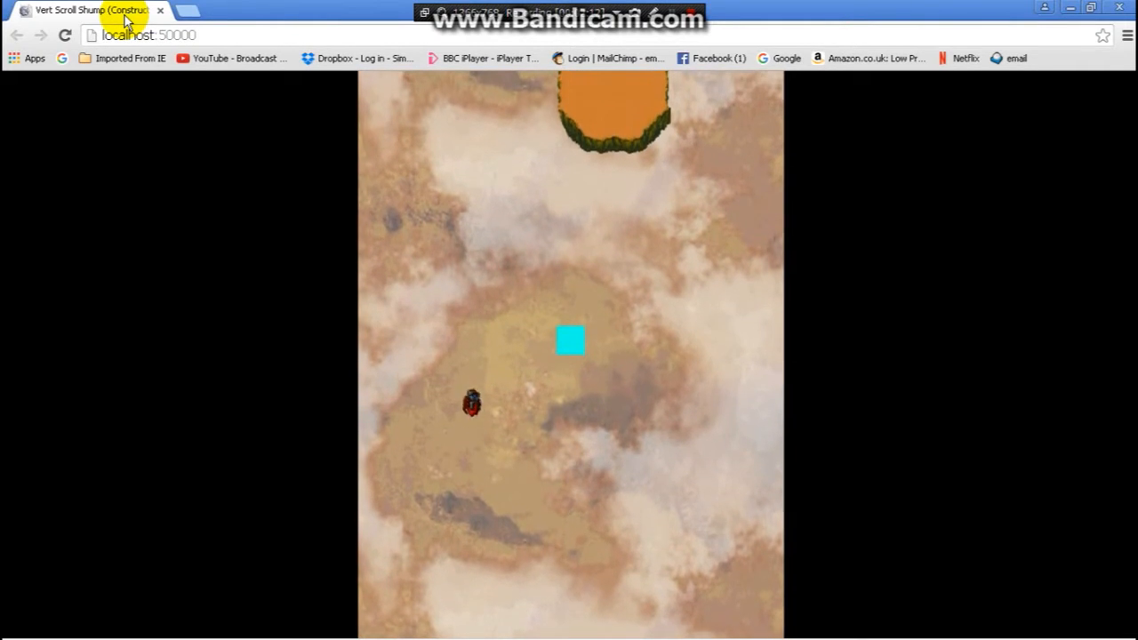
key("Right")
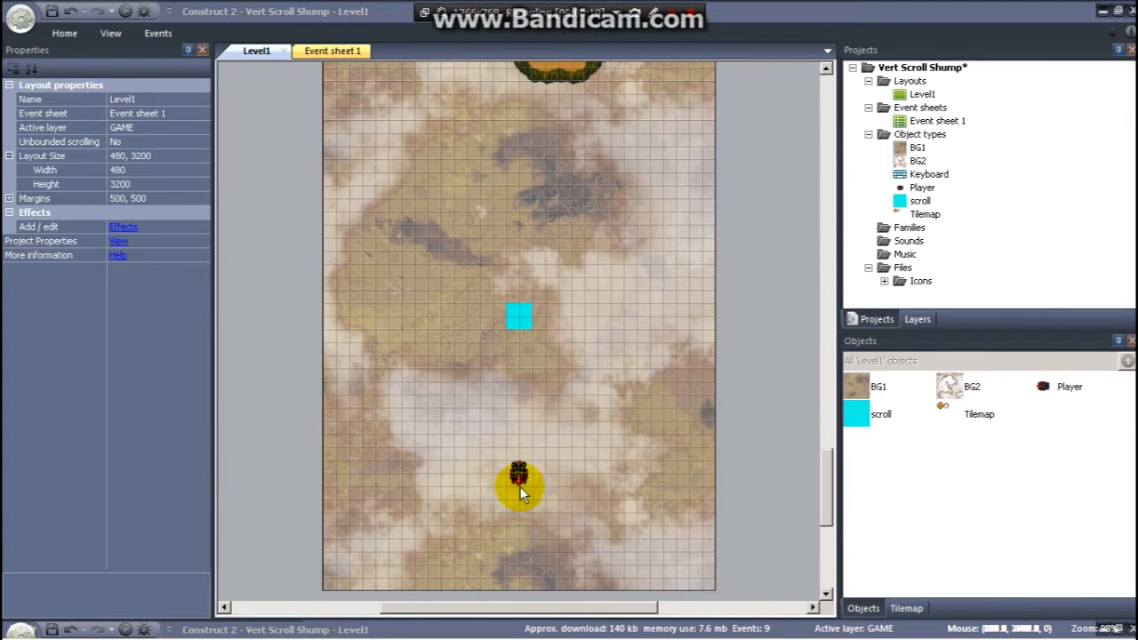
Insert a Particles object into Level1 and place it just outside the layout's right edge at 512, 2848
right_click(733, 365)
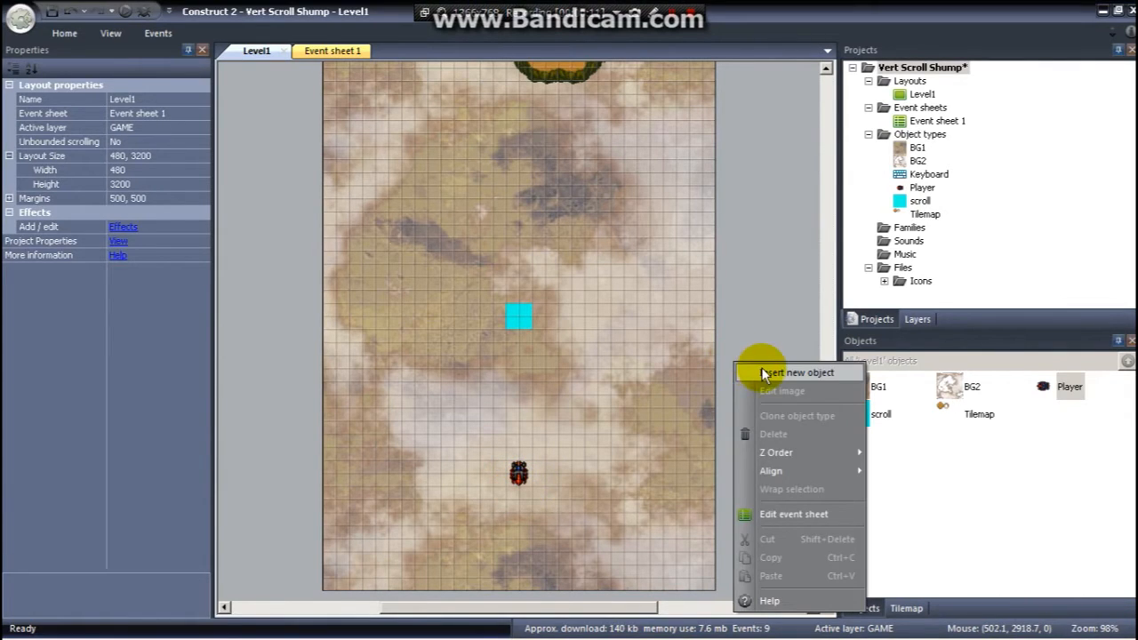
left_click(765, 373)
left_click_drag(797, 240, 799, 280)
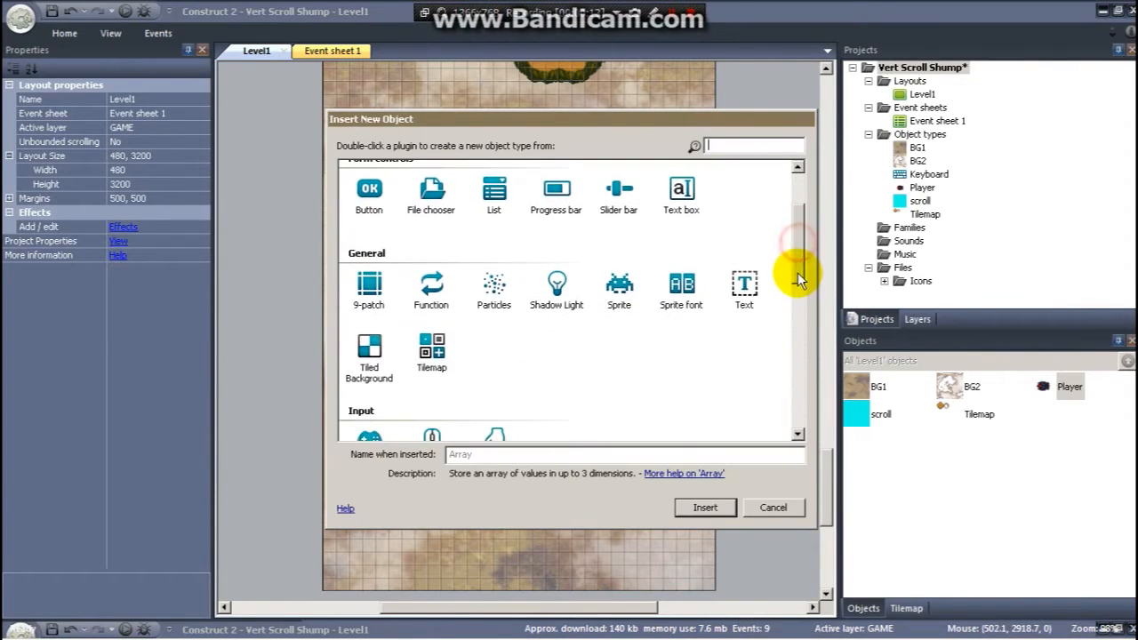
left_click(496, 288)
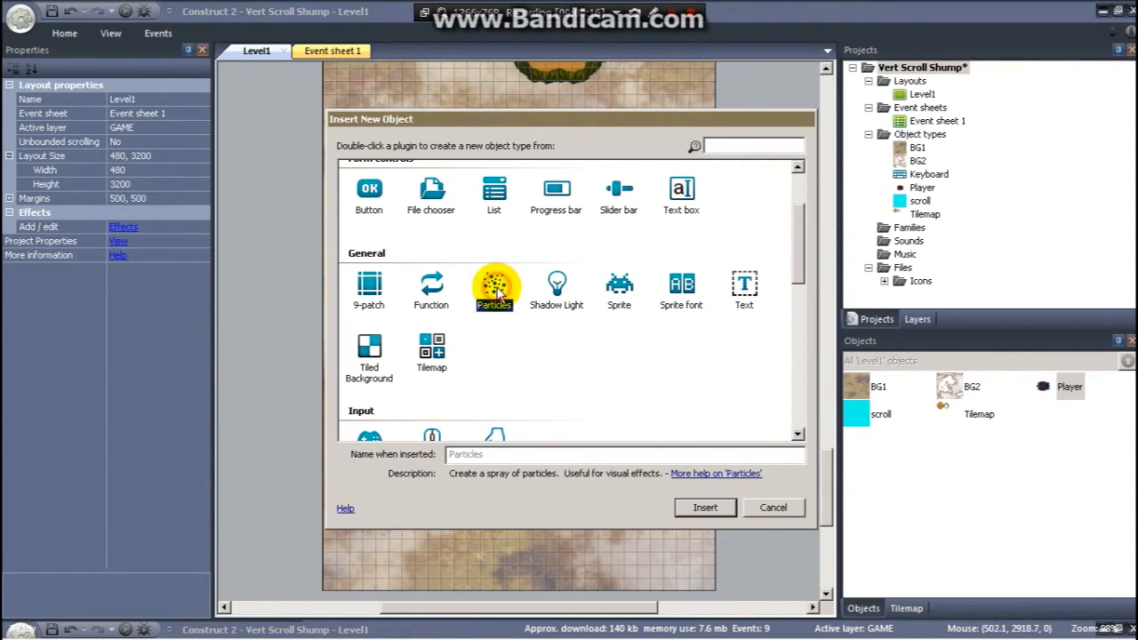
left_click(716, 507)
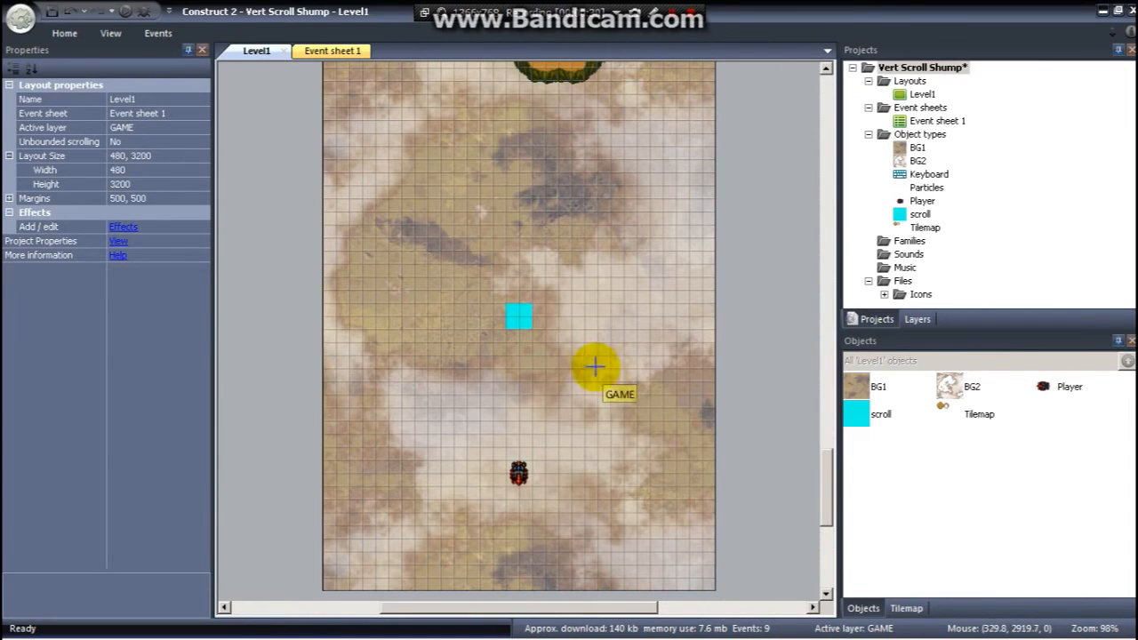
left_click(739, 307)
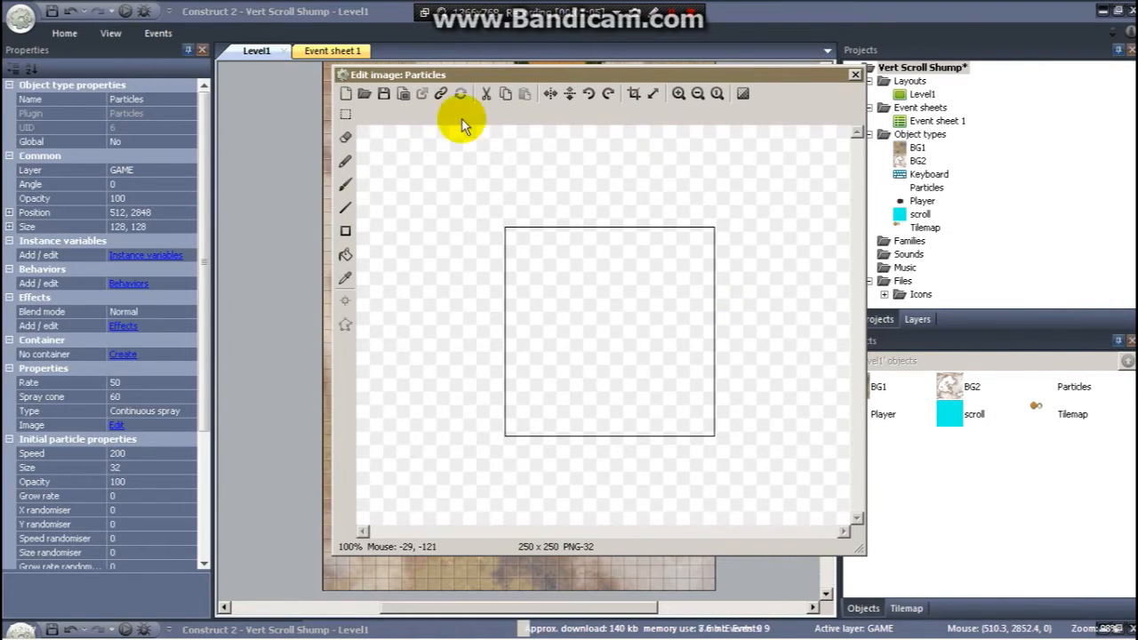
Load burn.png from the Mekka Hornet Sprites folder as the Particles image and enlarge it to 800%
left_click(365, 94)
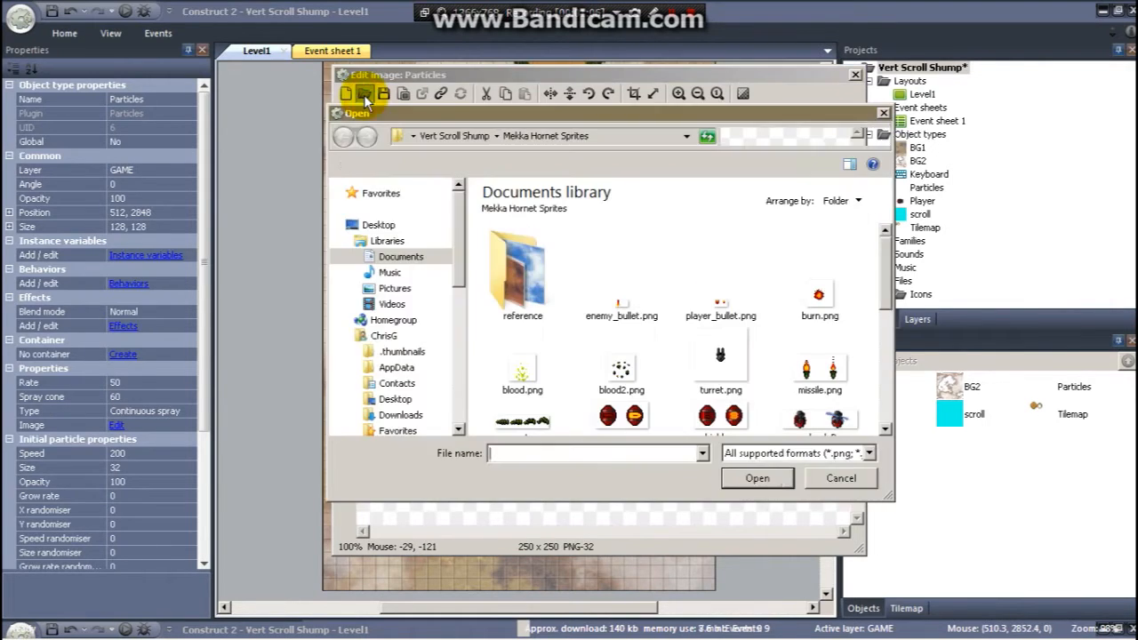
left_click(818, 298)
left_click(750, 479)
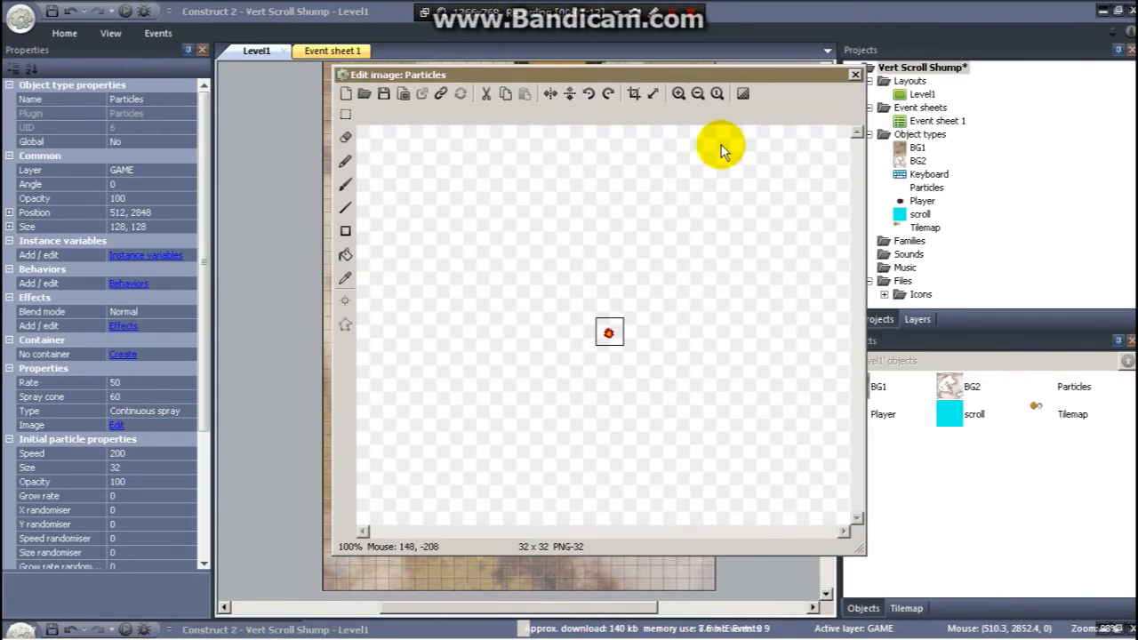
left_click(679, 93)
left_click(679, 94)
left_click(679, 93)
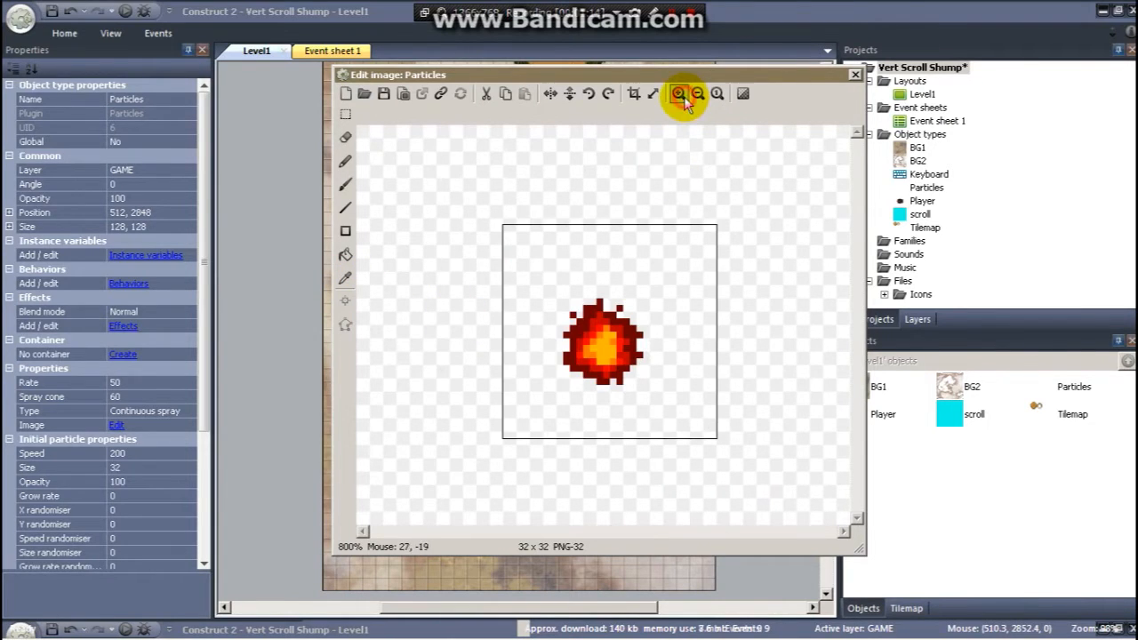
left_click(345, 231)
mouse_move(543, 265)
left_mouse_down()
mouse_move(673, 415)
mouse_move(552, 263)
left_mouse_up()
key("ctrl+z")
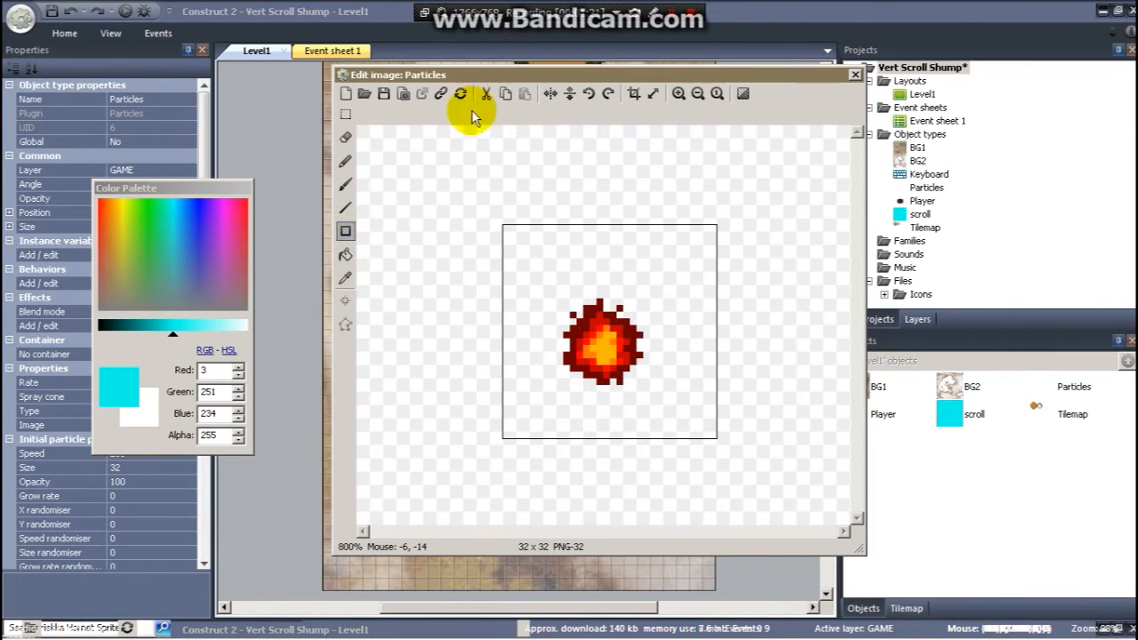
Select the flame with a rectangular selection, shift it to the centre of the particle image, and close the image editor
left_click(344, 114)
left_click_drag(550, 262, 689, 407)
left_click_drag(592, 364, 600, 351)
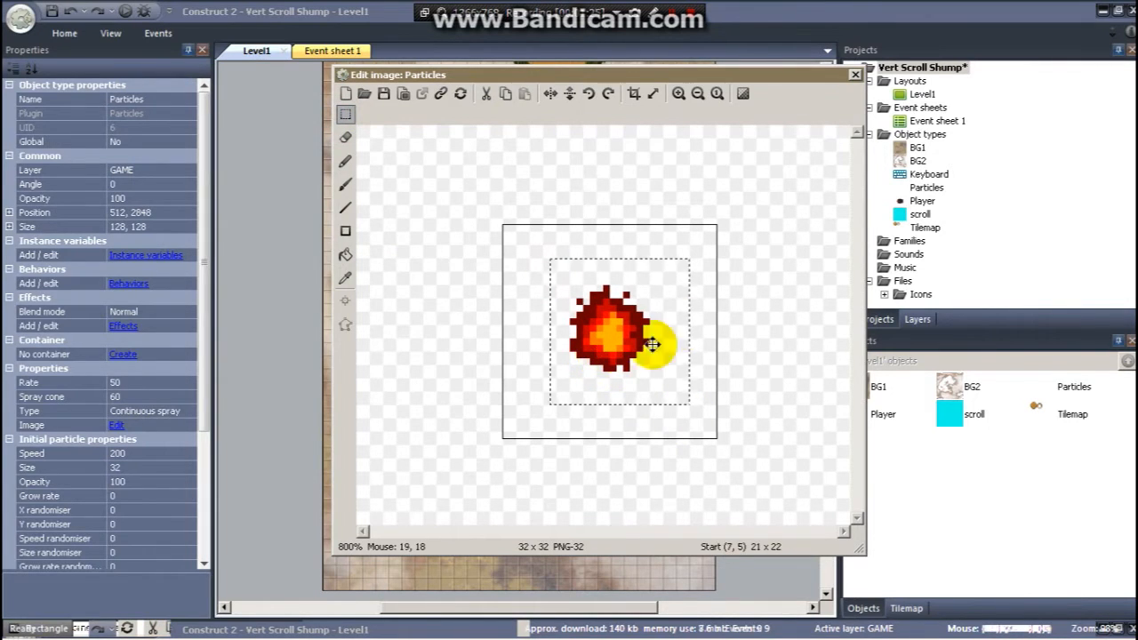
left_click(856, 79)
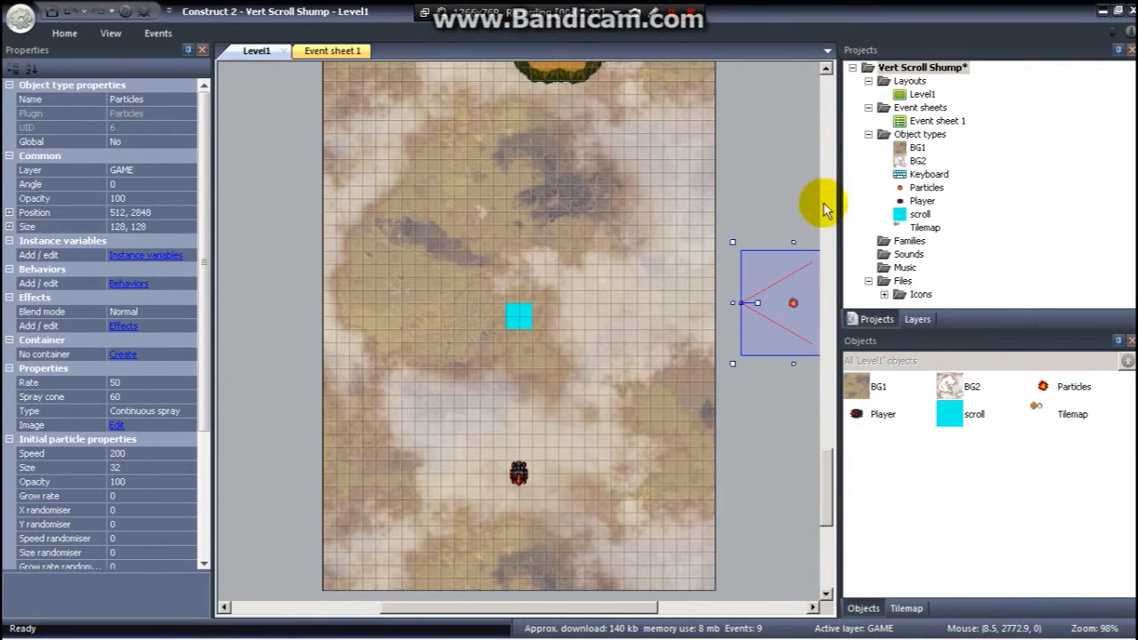
Set the Particles object's angle to 90 and place it just outside the layout's right edge at 544, 2944
mouse_move(770, 307)
left_mouse_down()
mouse_move(718, 308)
mouse_move(763, 312)
left_mouse_up()
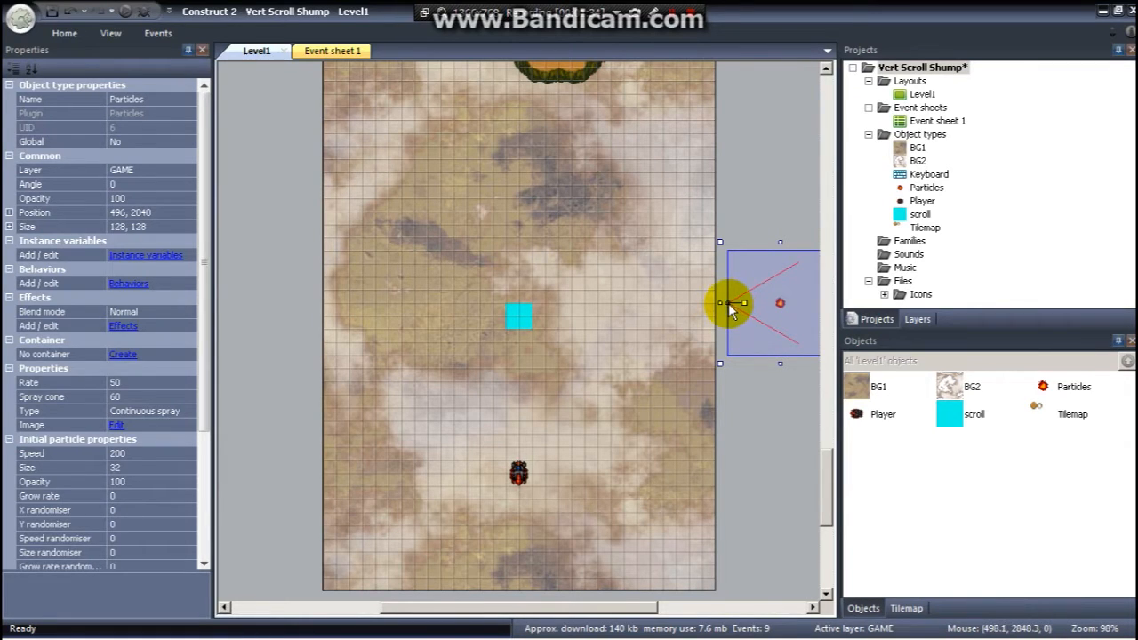
left_click(144, 184)
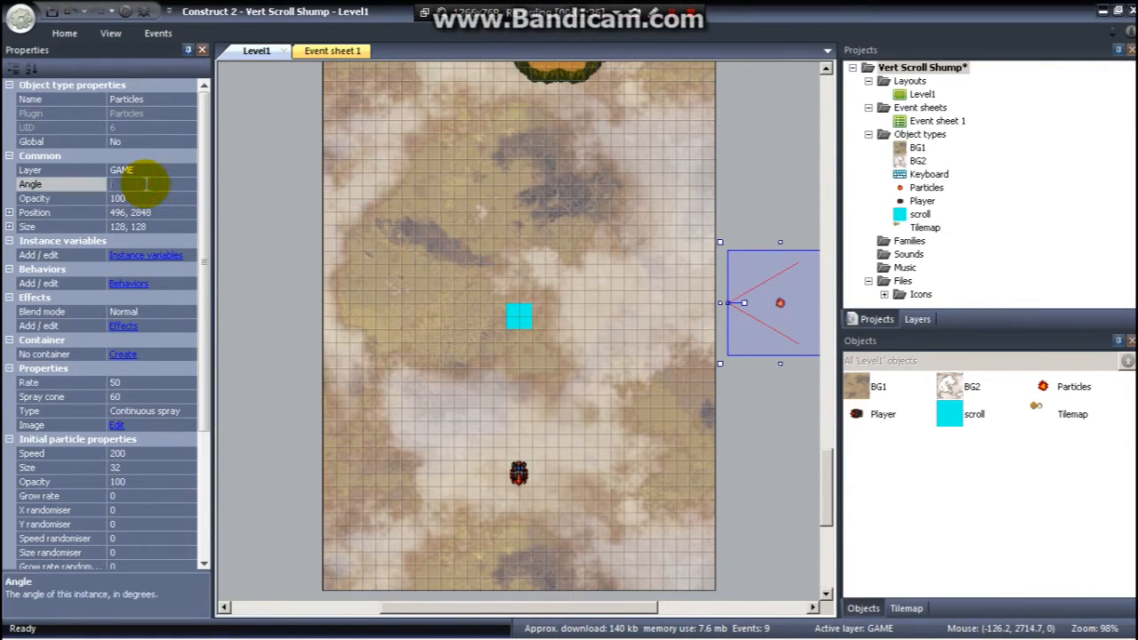
type("90")
key("Return")
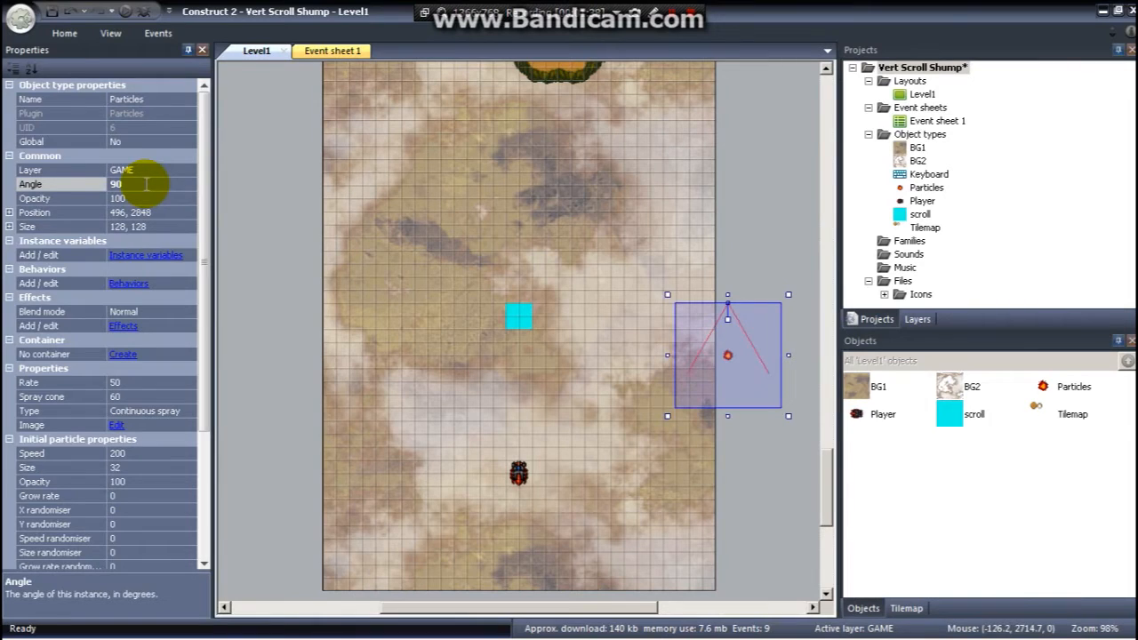
left_click_drag(747, 315, 786, 402)
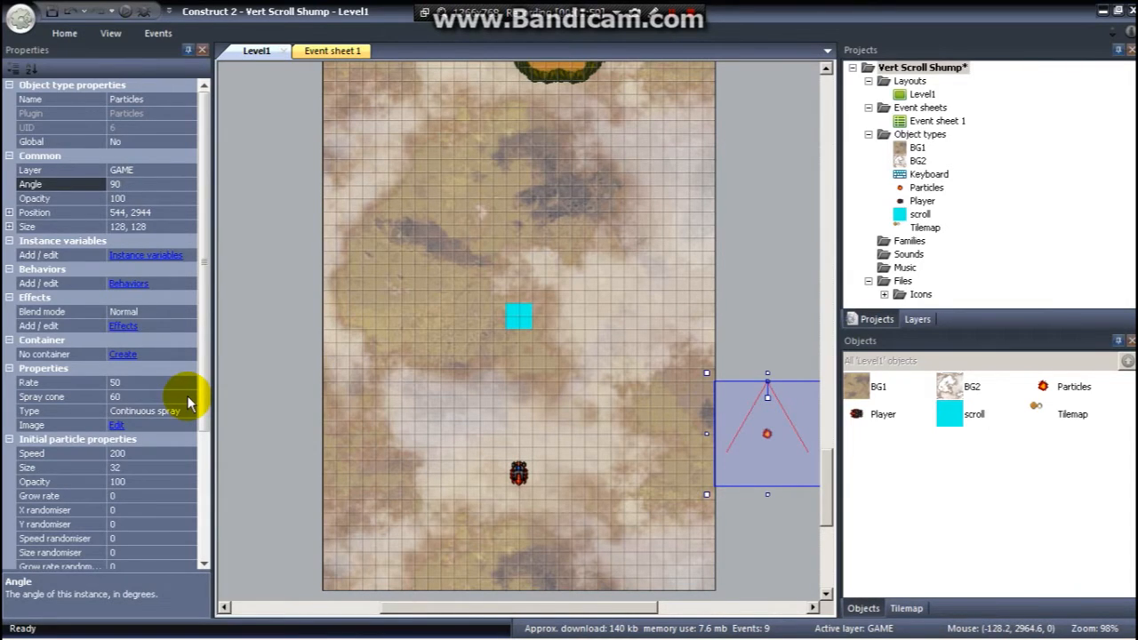
Rename the Particles object to EnginePart
right_click(1082, 389)
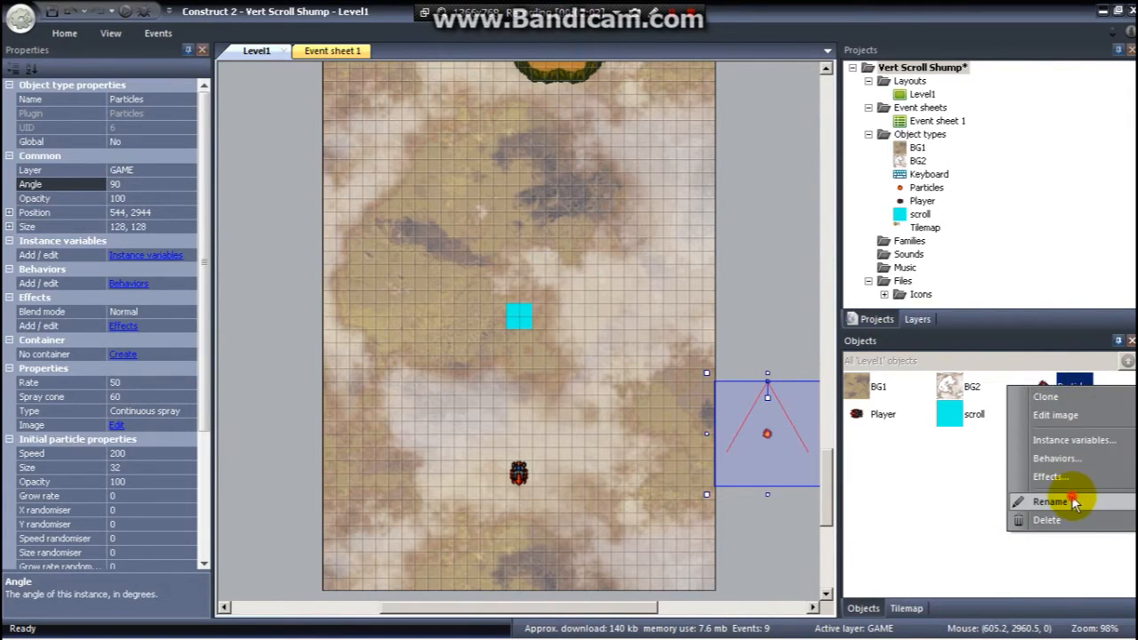
left_click(1072, 495)
key("BackSpace")
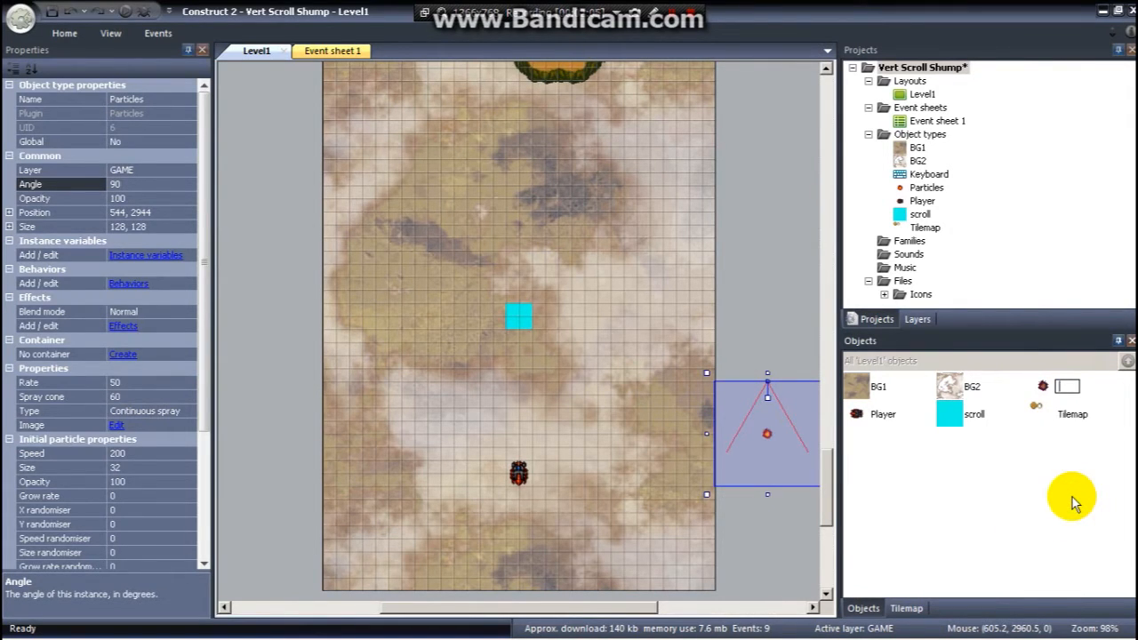
type("EnginePart")
key("Return")
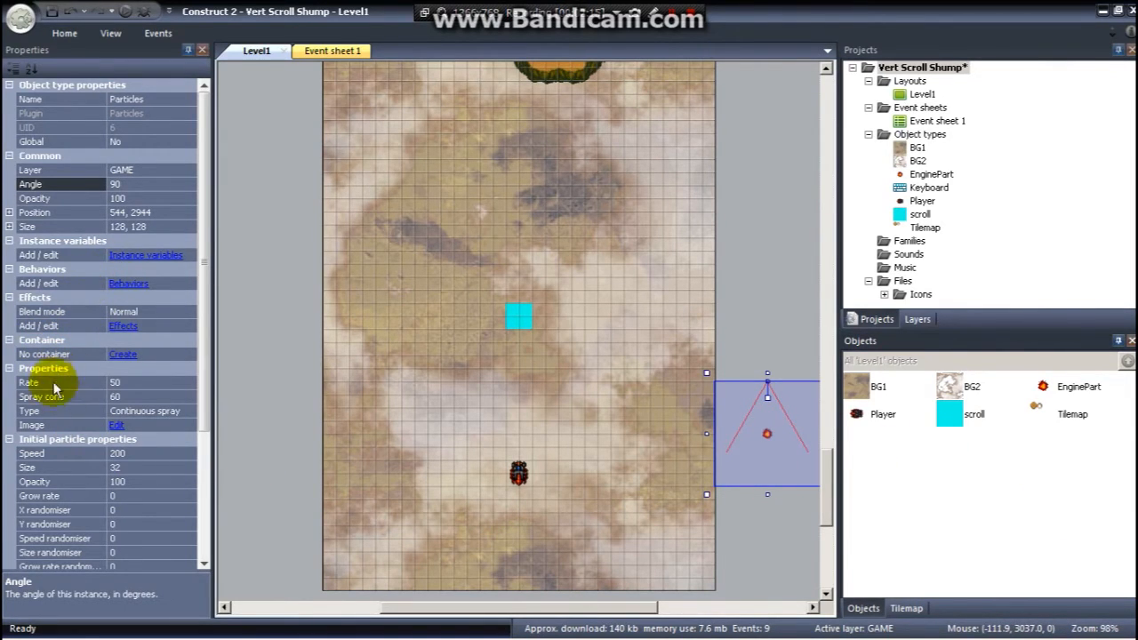
Set EnginePart's particle rate to 2 and its type to One-shot
left_click(141, 380)
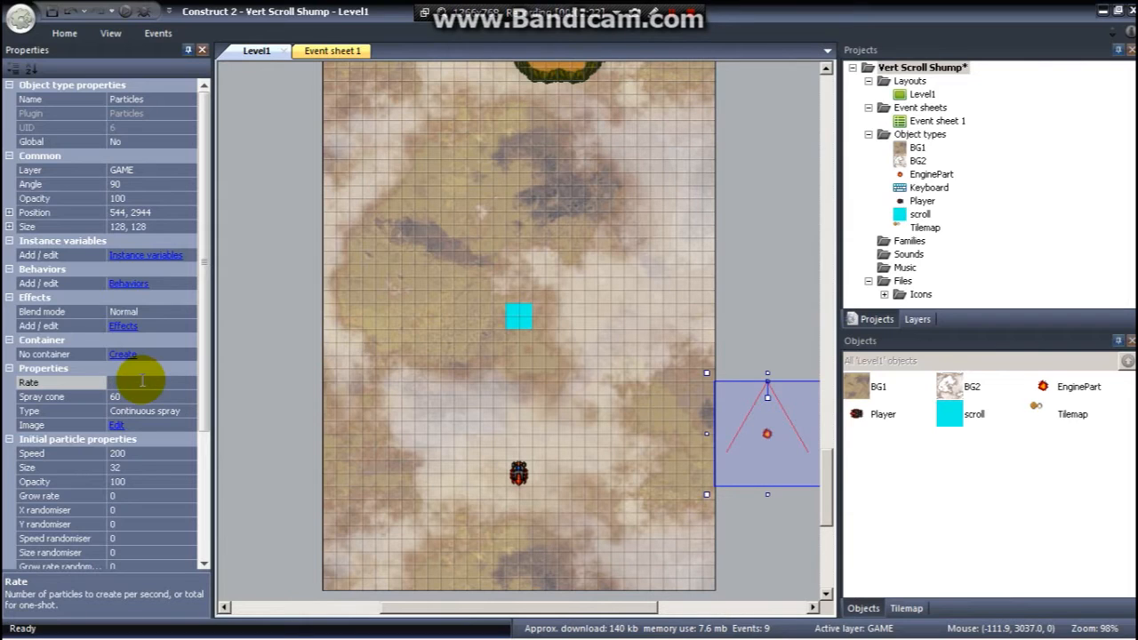
type("2")
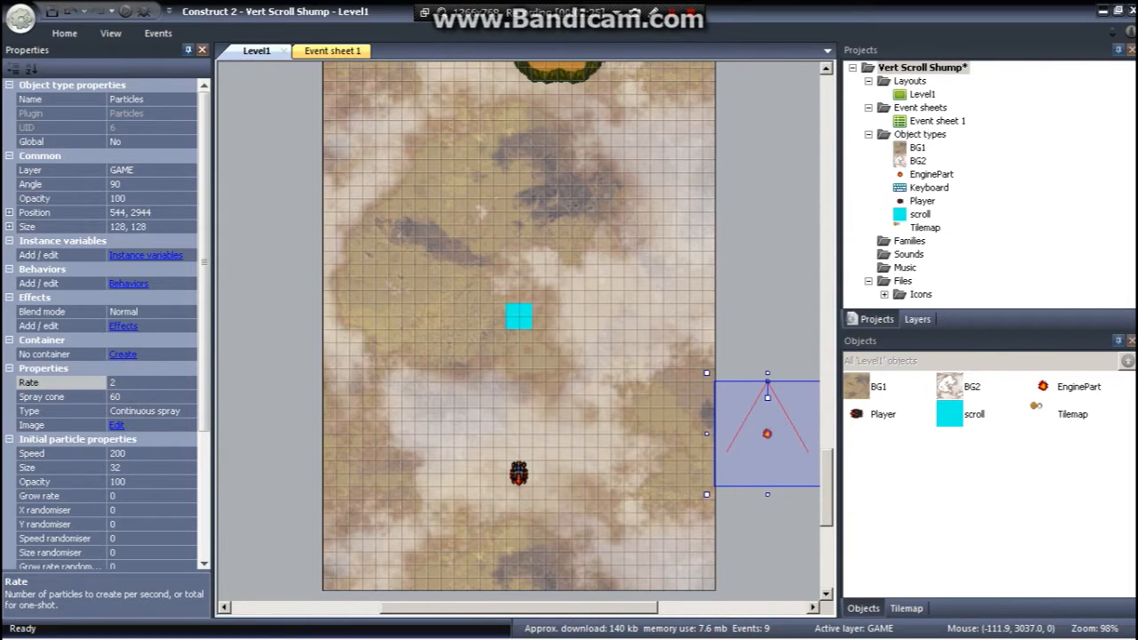
left_click(185, 411)
left_click(189, 411)
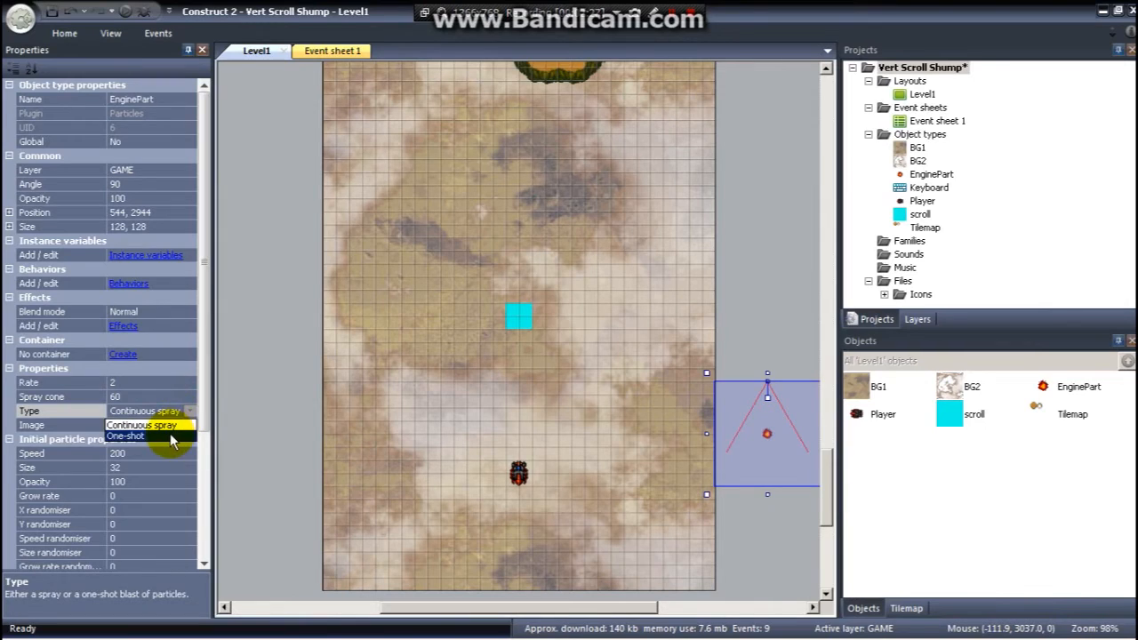
left_click(172, 436)
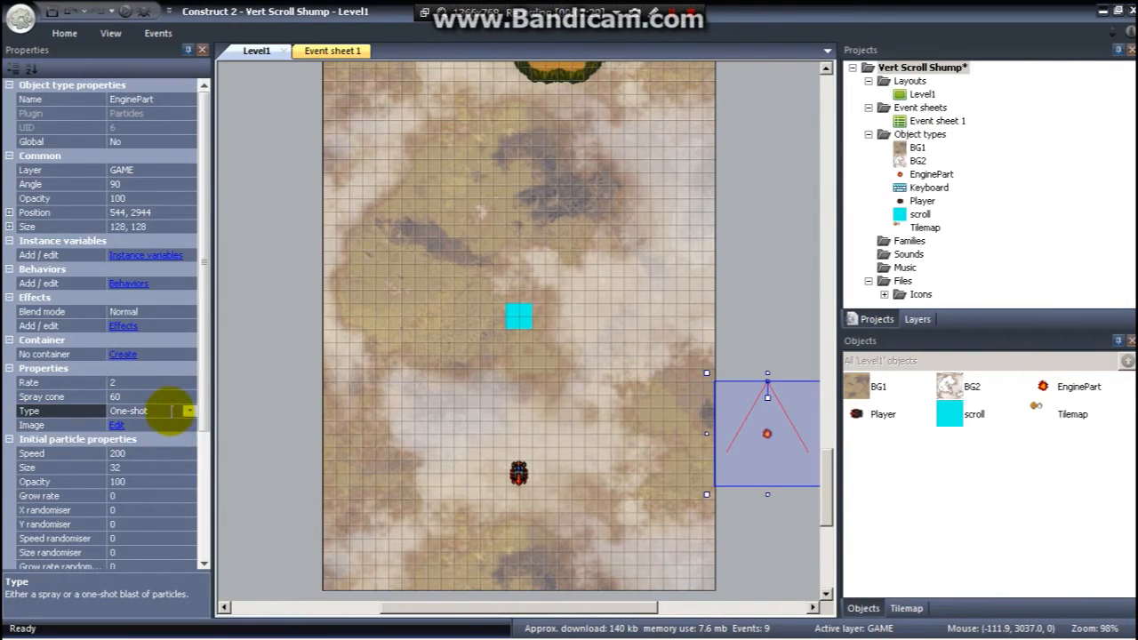
left_click(142, 383)
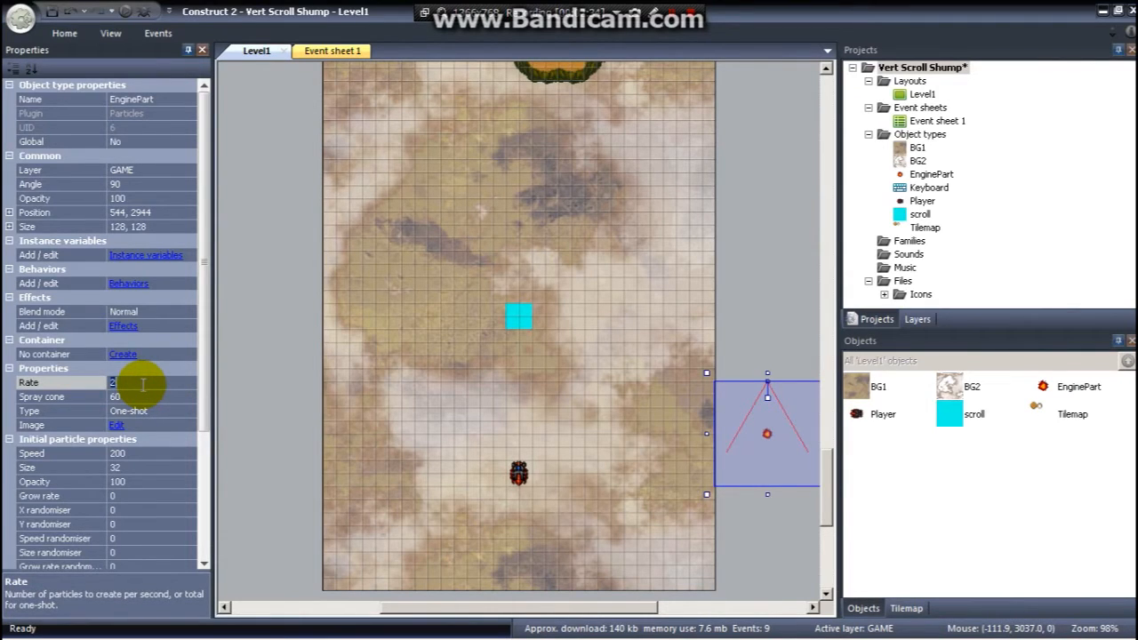
Set EnginePart's spray cone to 1 and reselect the emitter in the layout
left_click(142, 396)
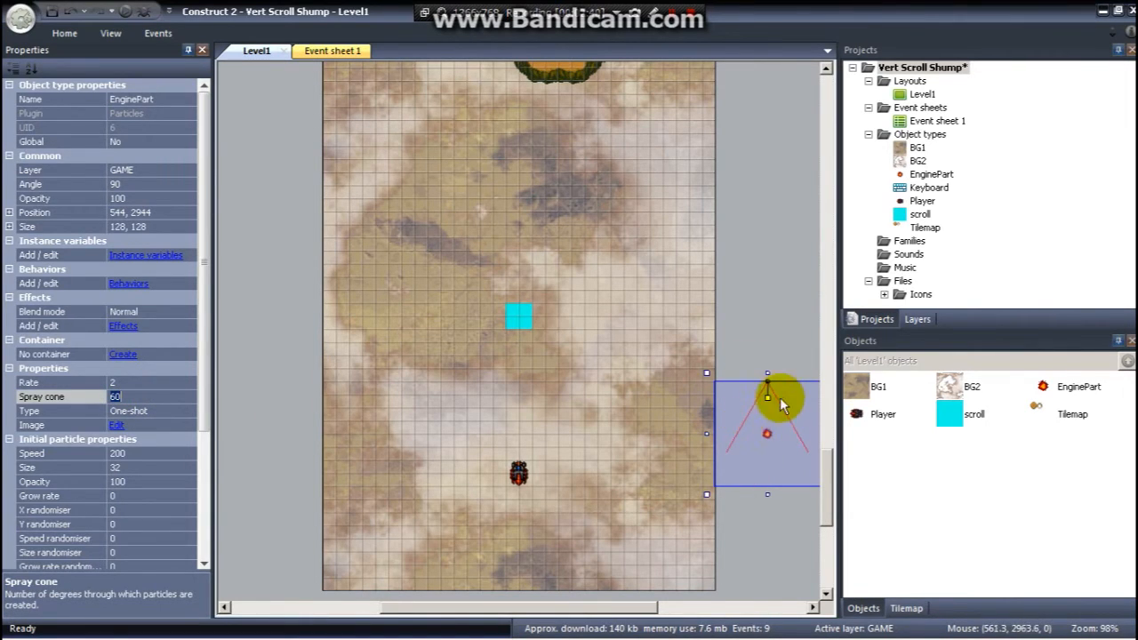
left_click(131, 396)
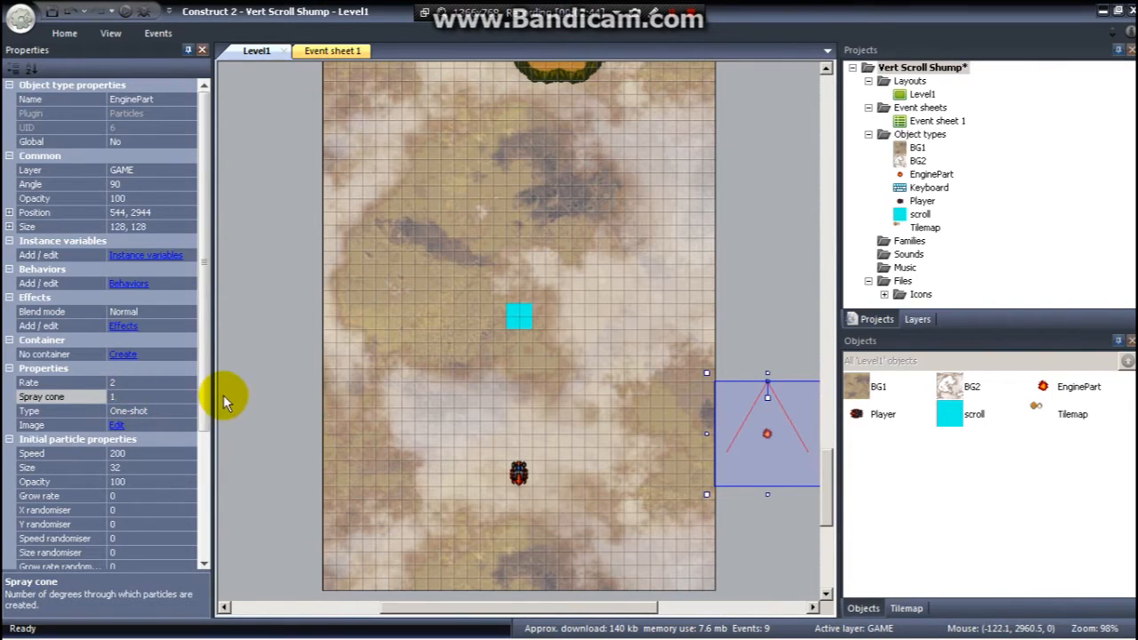
left_click(247, 406)
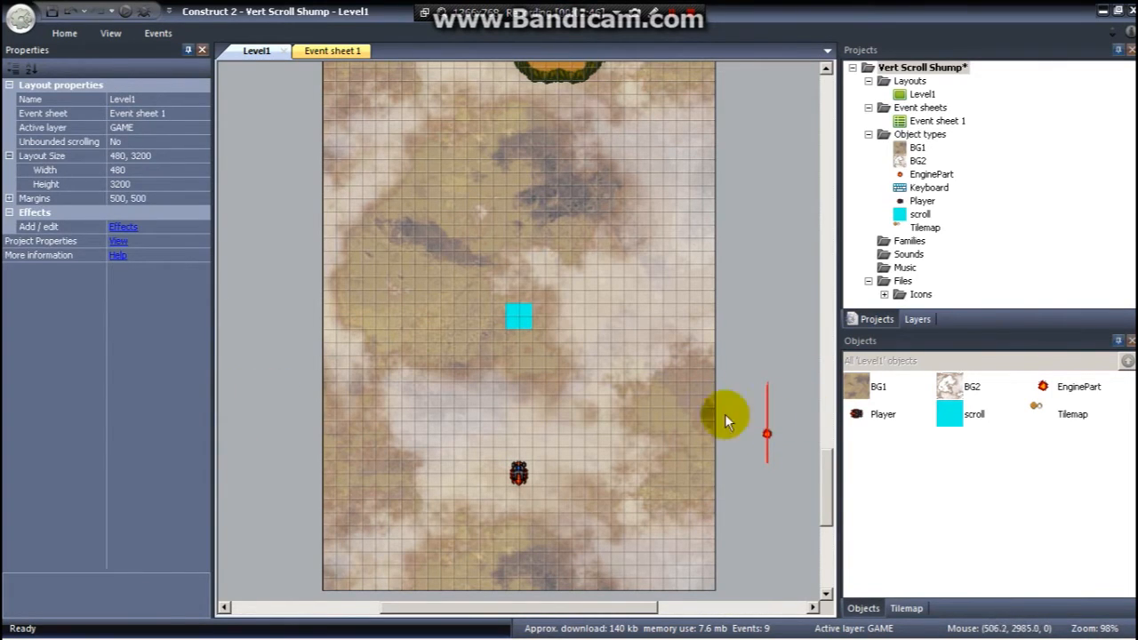
left_click(771, 432)
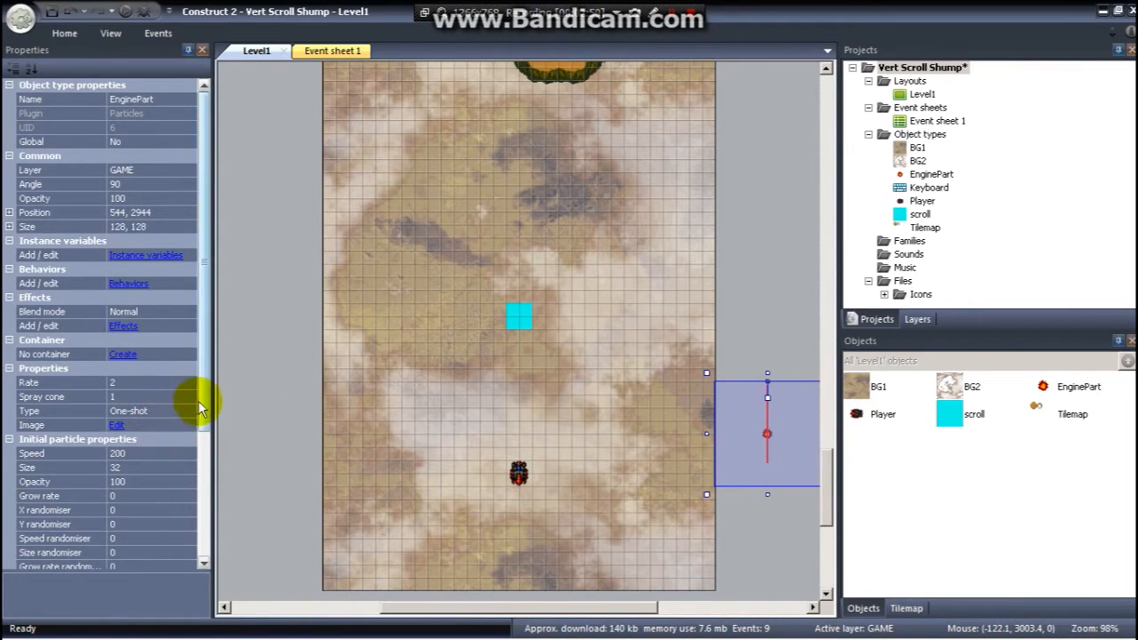
Set EnginePart's initial particle grow rate to -64
scroll(190, 454, "down", 3)
scroll(188, 471, "down", 1)
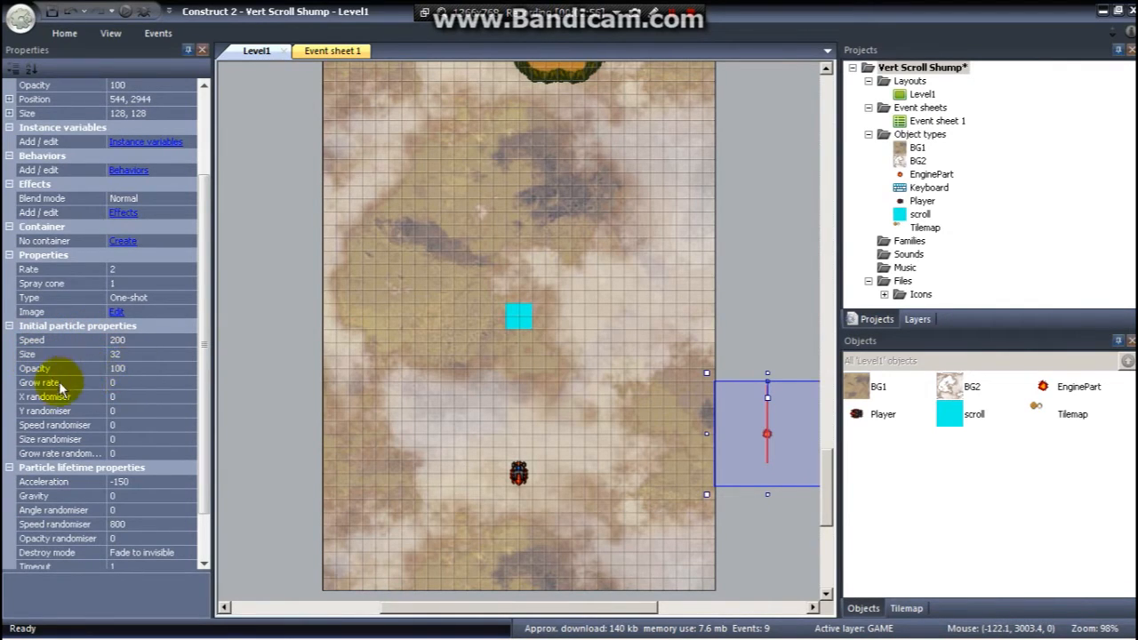
left_click(125, 359)
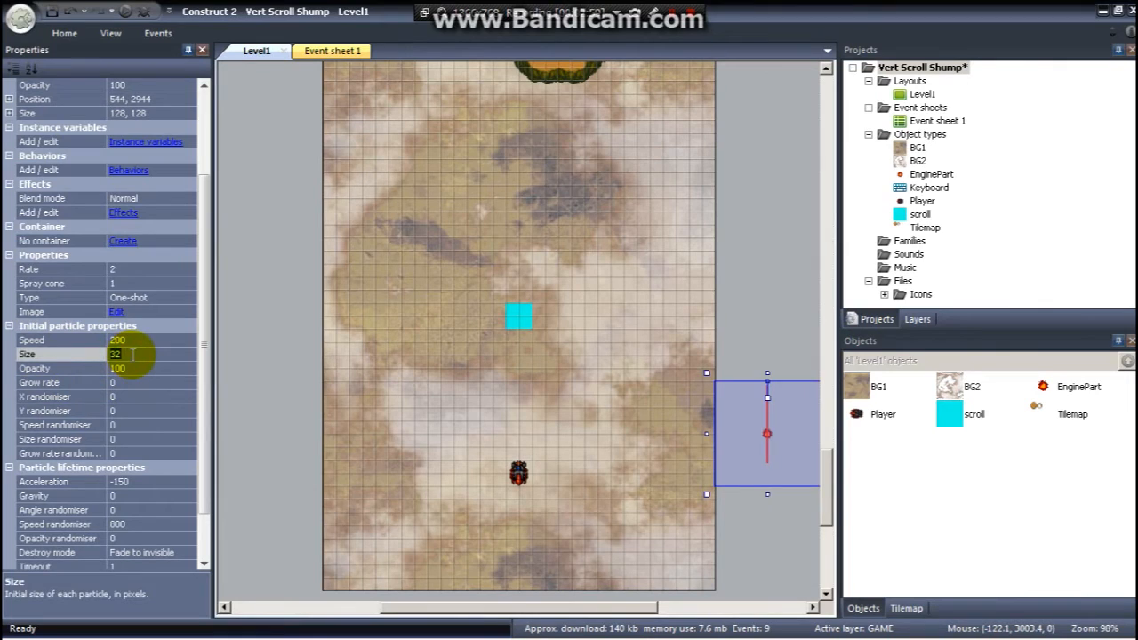
scroll(198, 357, "down", 1)
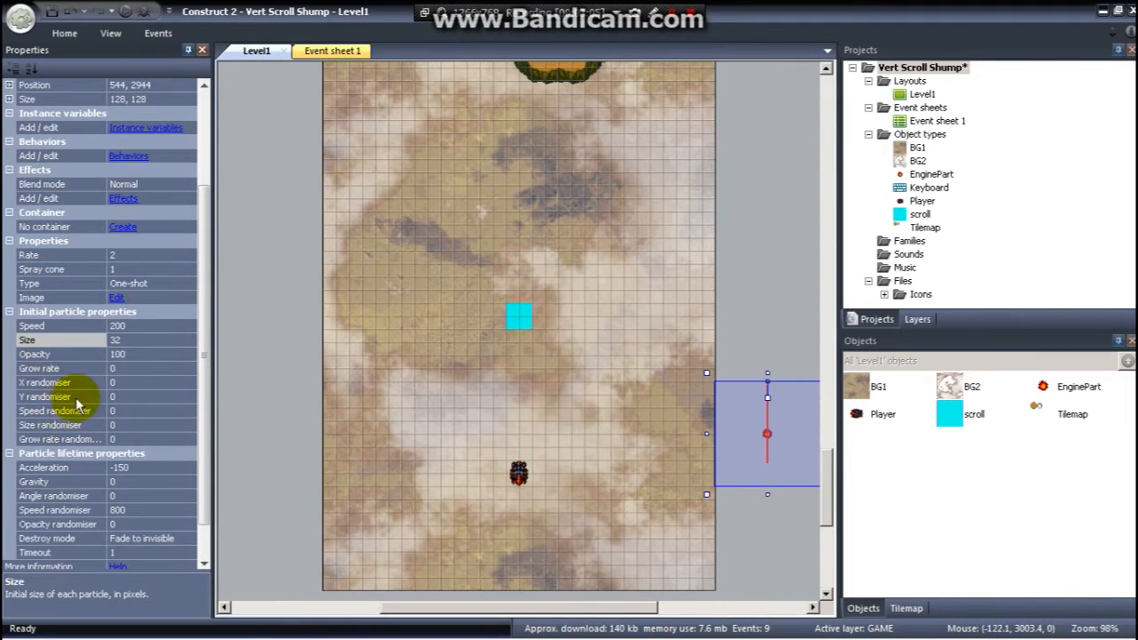
left_click(202, 462)
left_click_drag(202, 463, 206, 483)
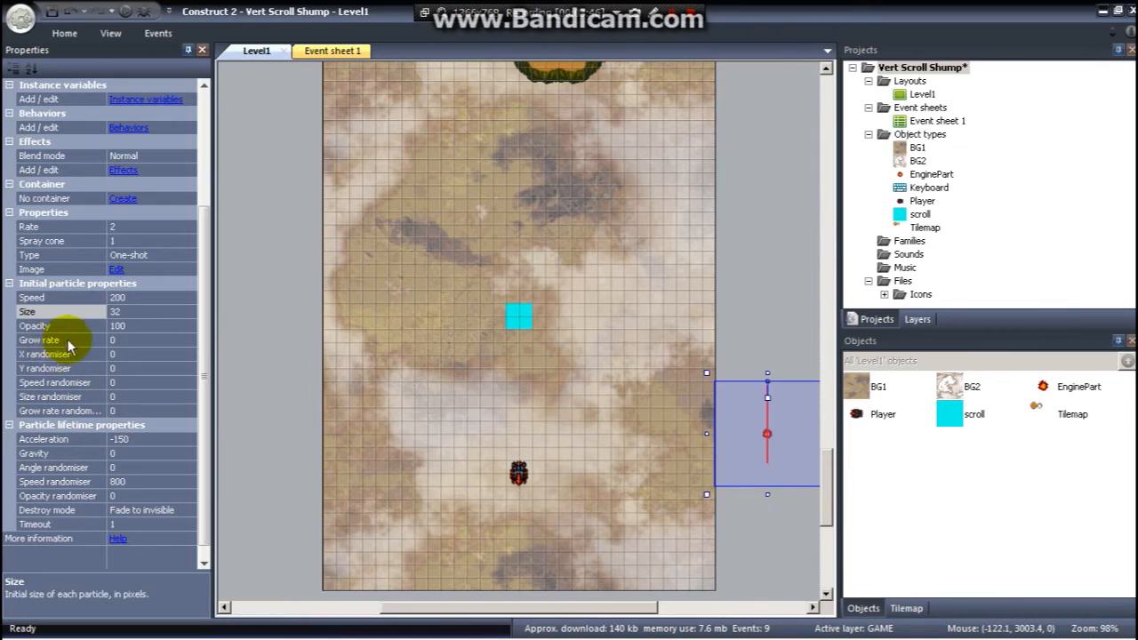
left_click(140, 340)
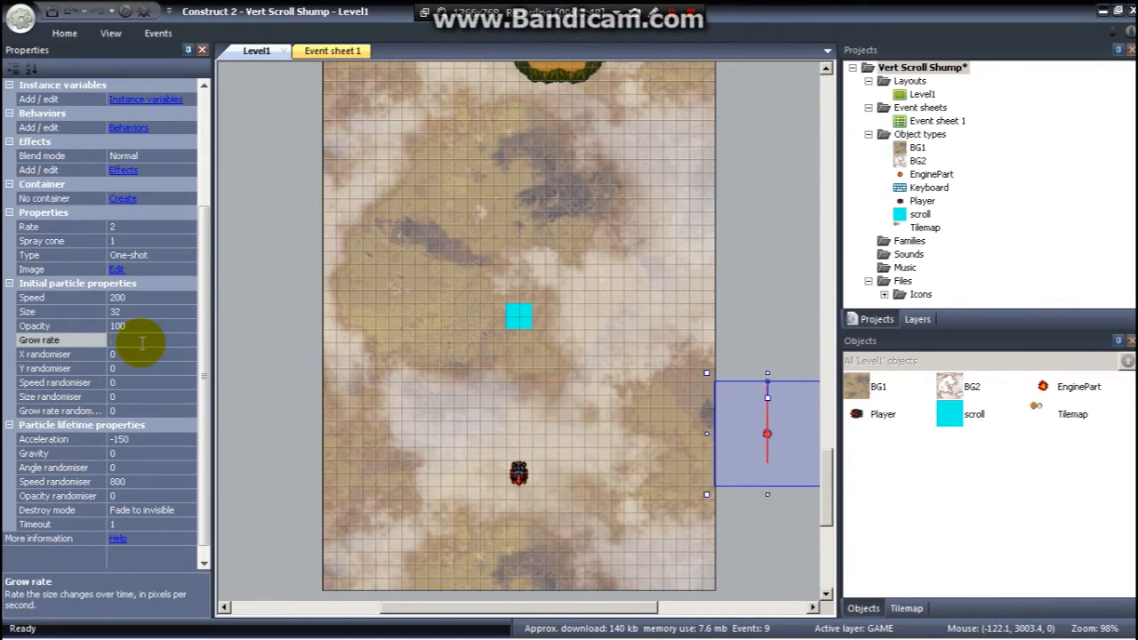
type("-64")
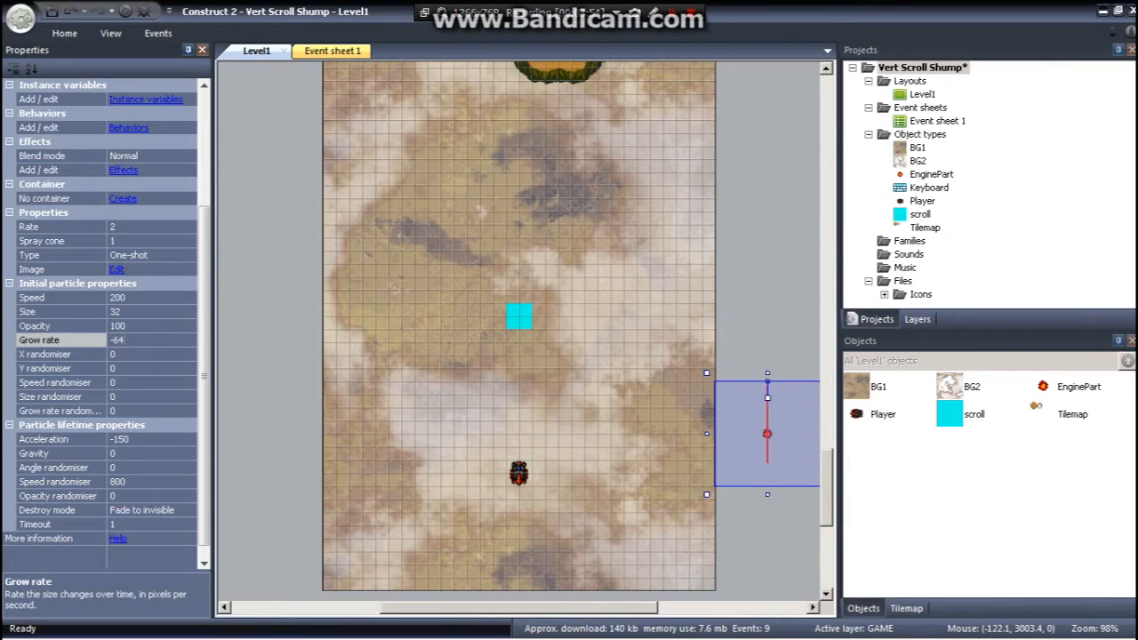
Set EnginePart's size randomiser to 50 and deselect the emitter
left_click(158, 367)
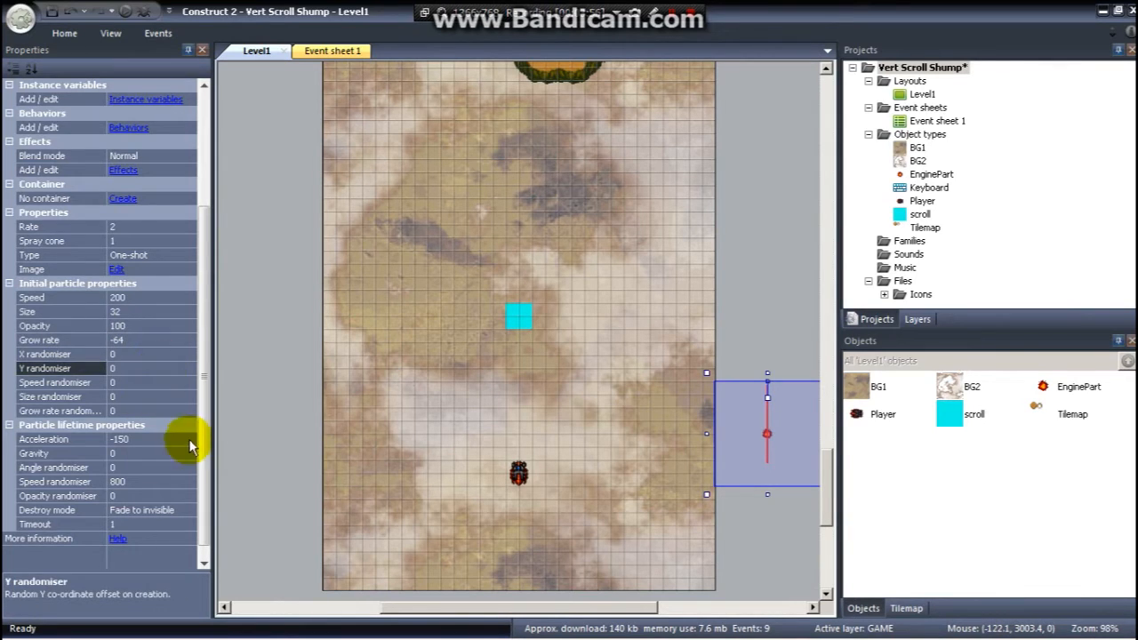
scroll(203, 426, "down", 1)
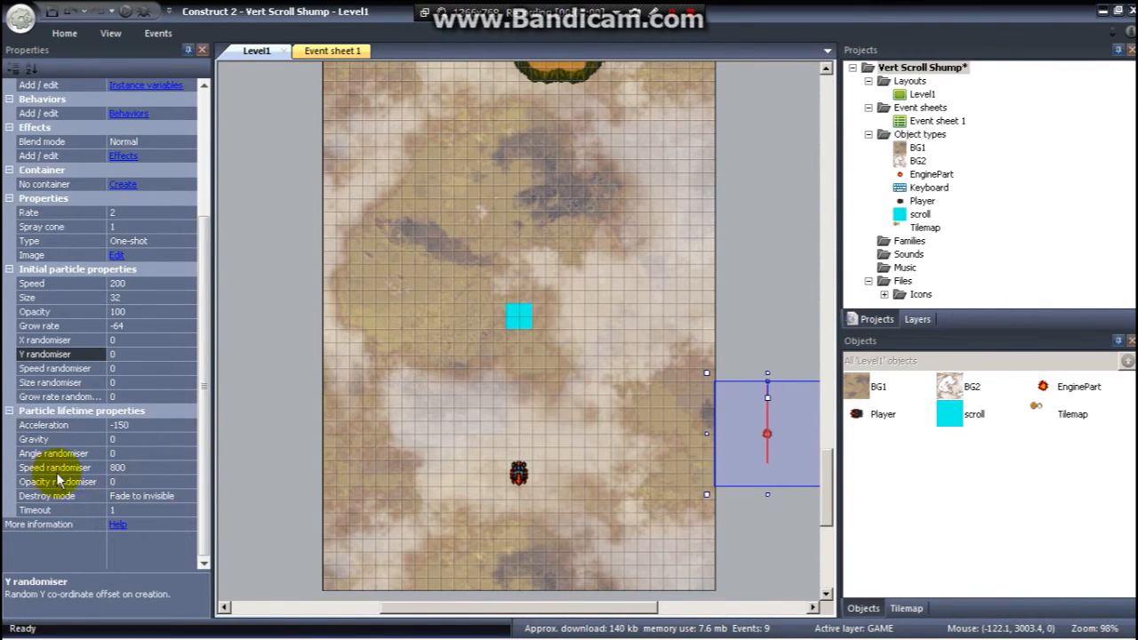
left_click(114, 382)
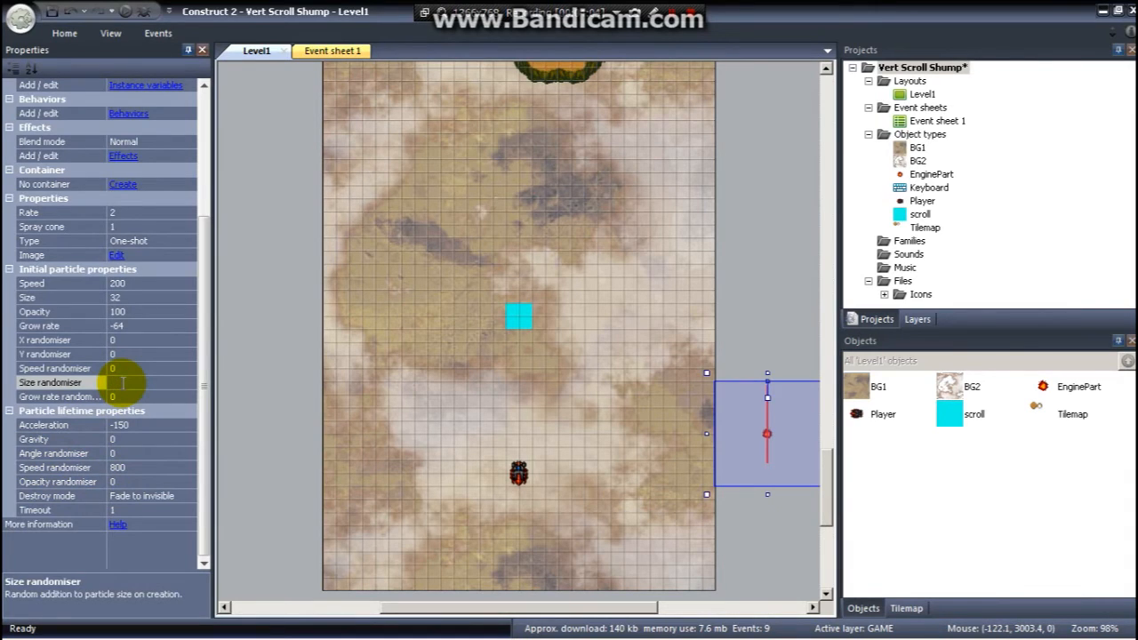
type("5")
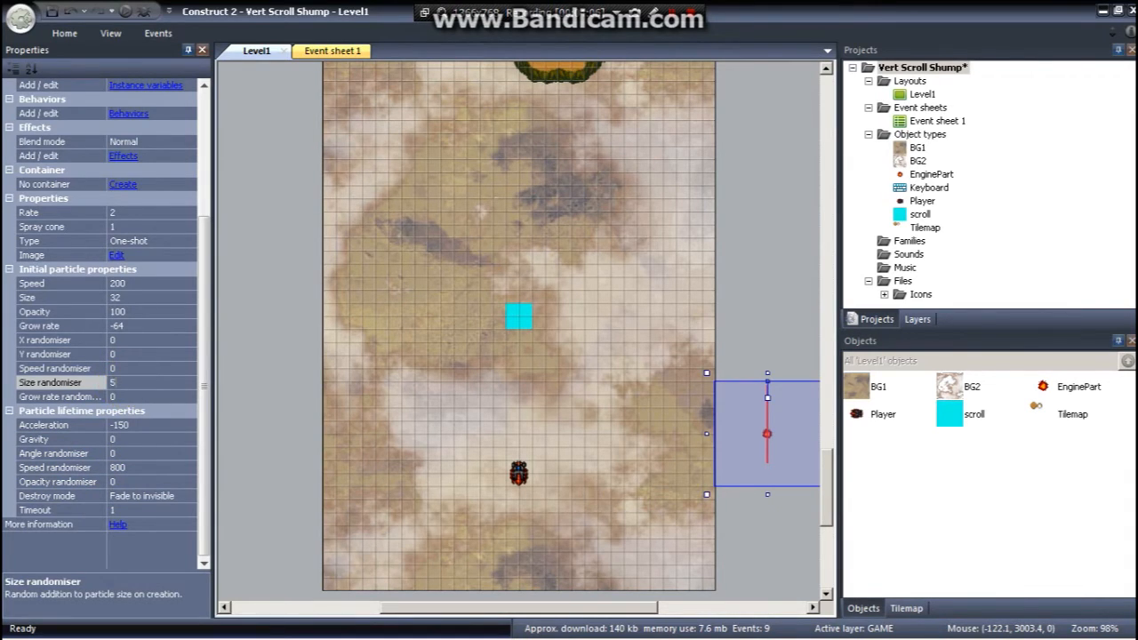
left_click(262, 364)
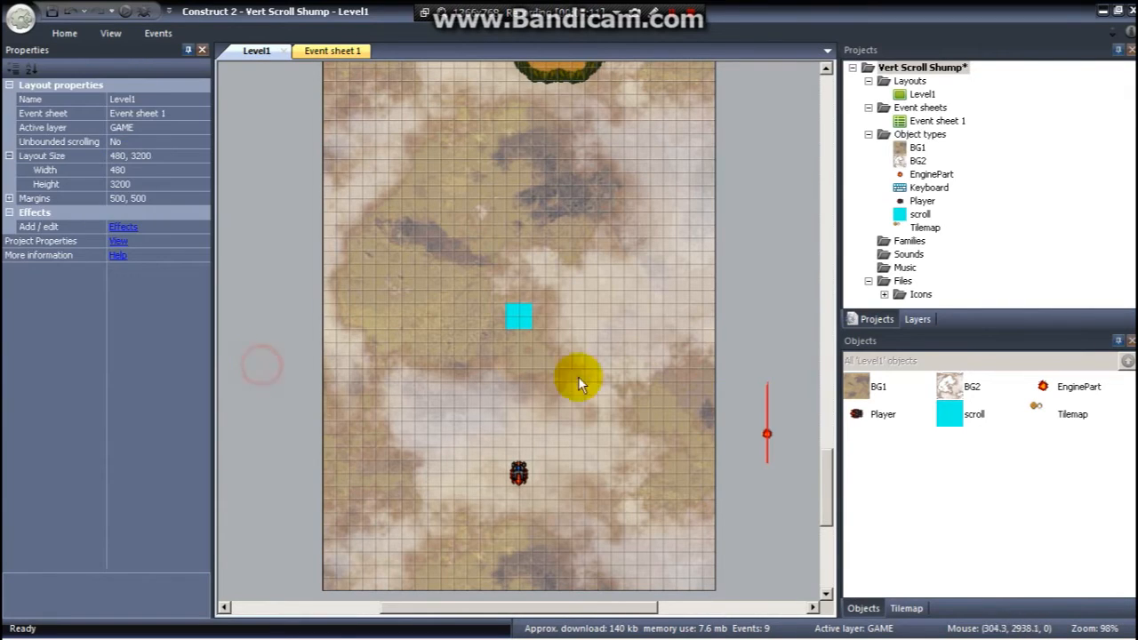
Move the EnginePart emitter onto the visible area of the layout and test its effect in a browser preview
left_click(769, 400)
left_click_drag(773, 399, 613, 336)
left_click(126, 10)
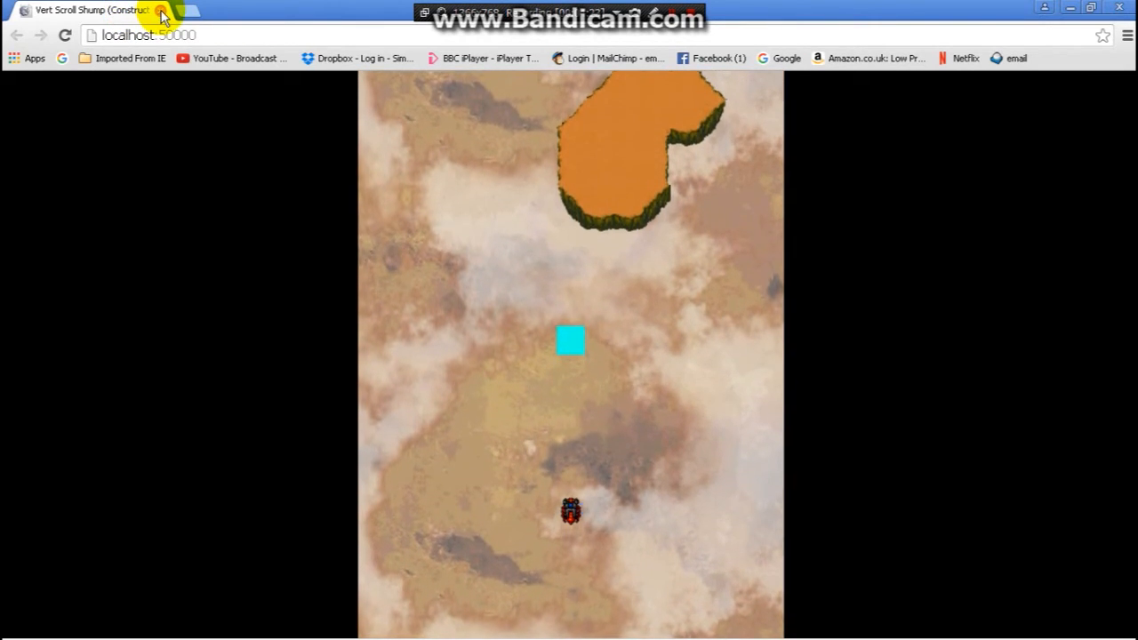
left_click(161, 11)
Move EnginePart back outside the layout's right edge to 560, 2800 and keep it selected
left_click_drag(569, 330, 803, 314)
left_click(1048, 387)
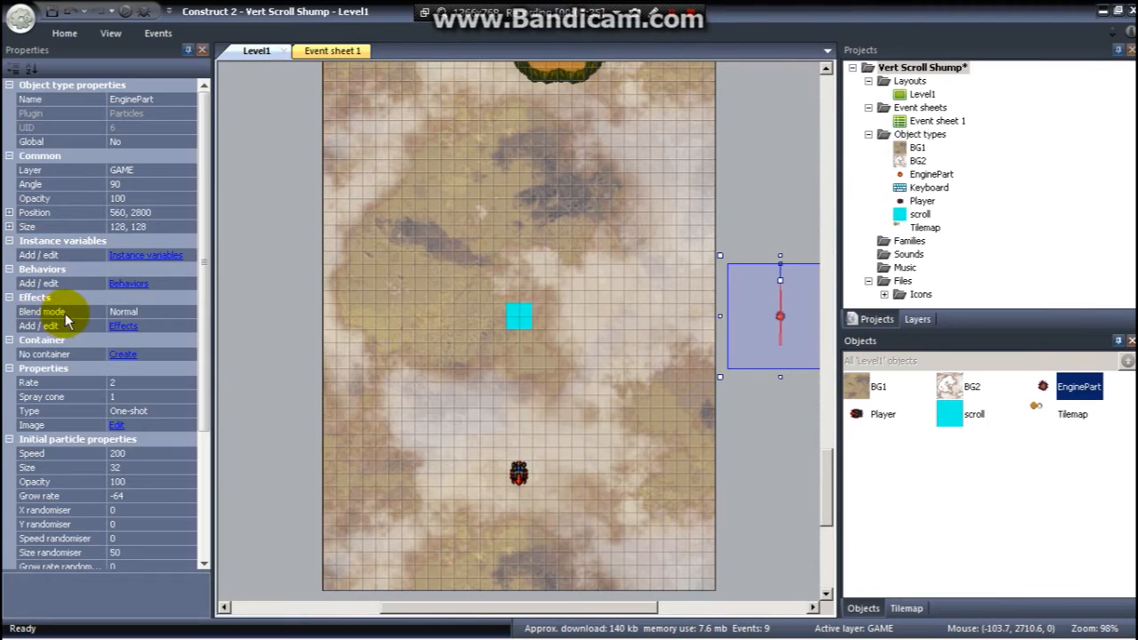
Set EnginePart's blend mode to Additive and move the emitter outside the layout's left edge to -64, 2800
left_click(184, 312)
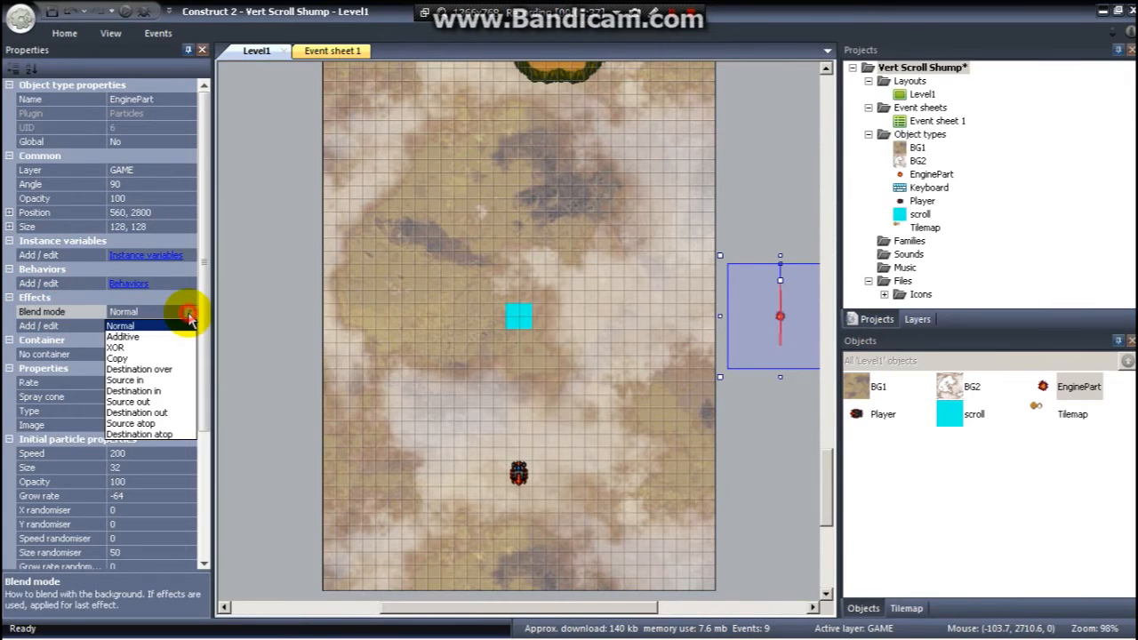
left_click(171, 326)
left_click_drag(740, 334, 472, 399)
left_click(775, 391)
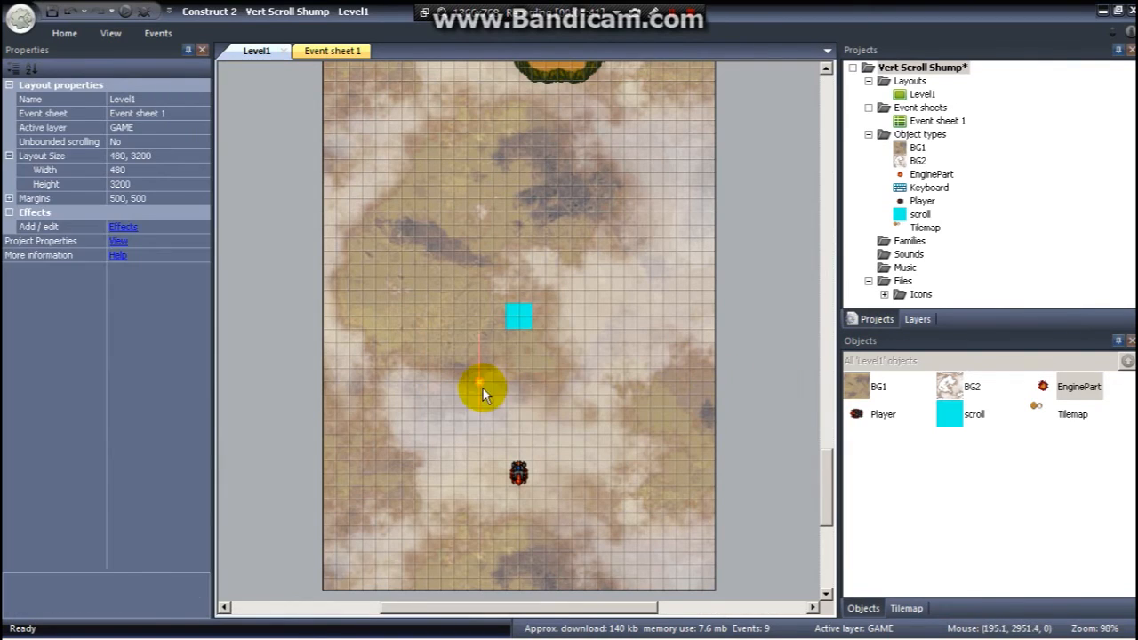
left_click(480, 389)
left_click_drag(488, 390, 273, 317)
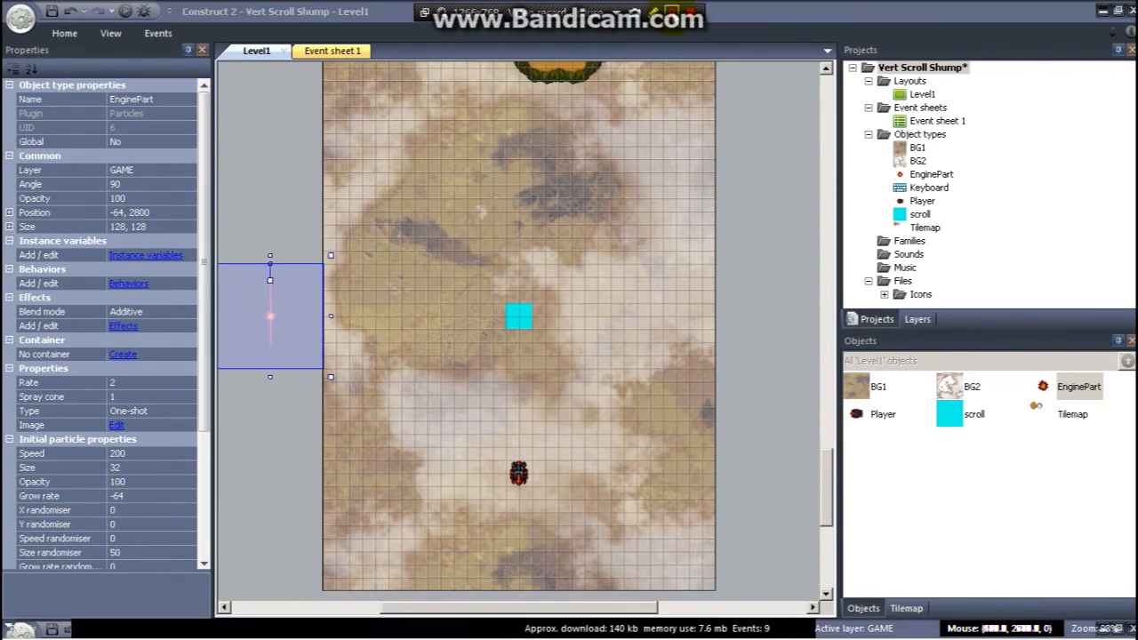
Open the Player sprite for image editing and add a first image point at 8, 27 on frame 0 of Default
double_click(859, 416)
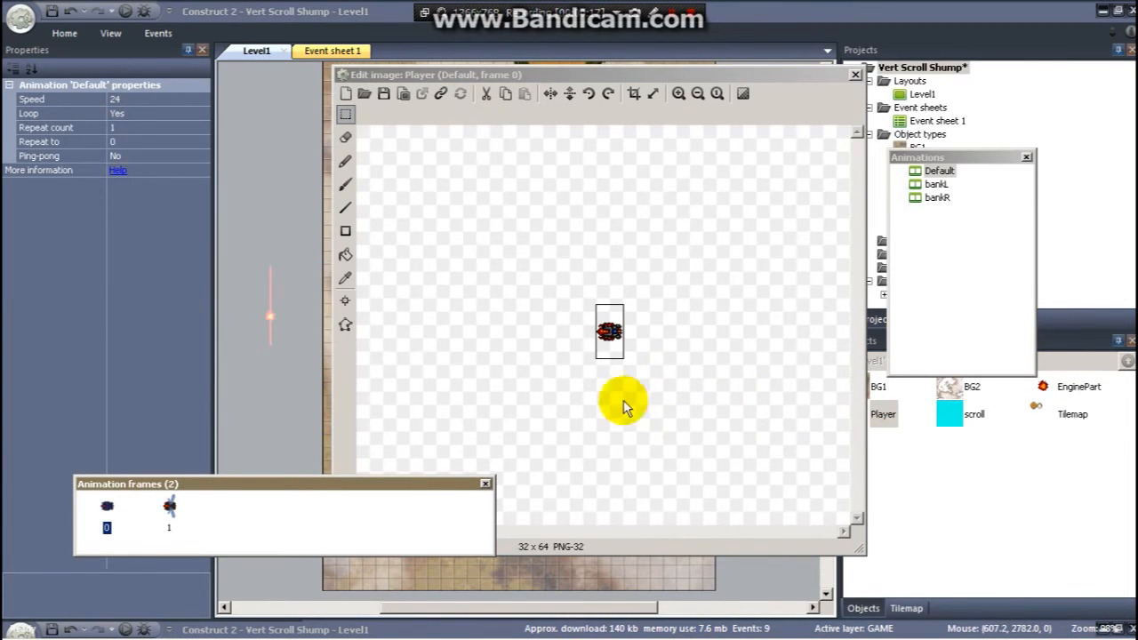
left_click(347, 302)
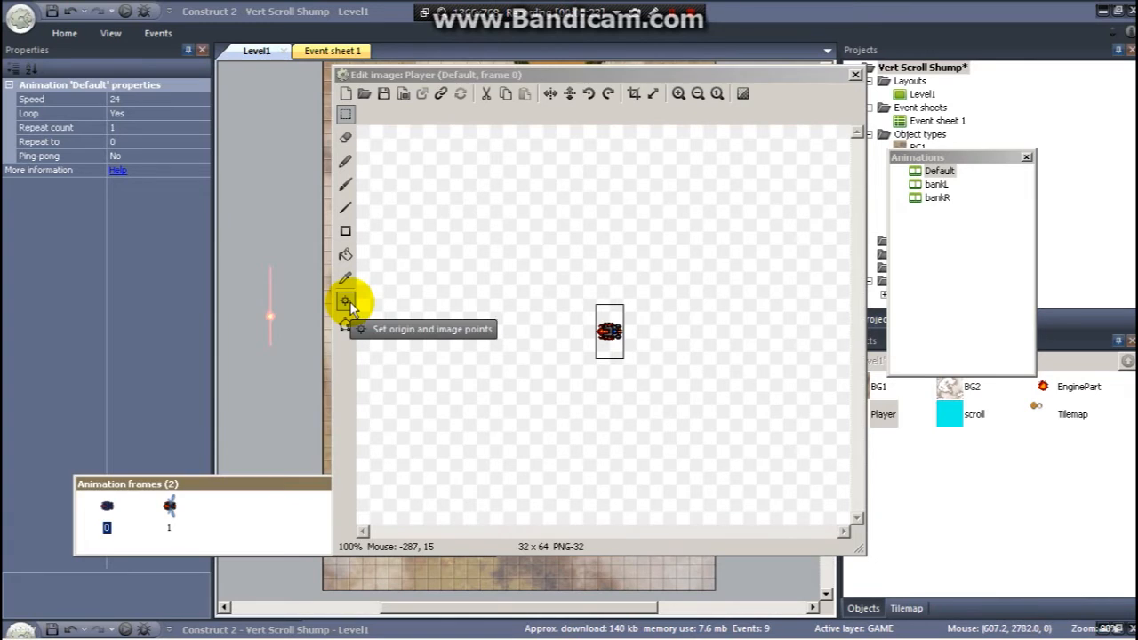
left_click(346, 302)
left_click(678, 93)
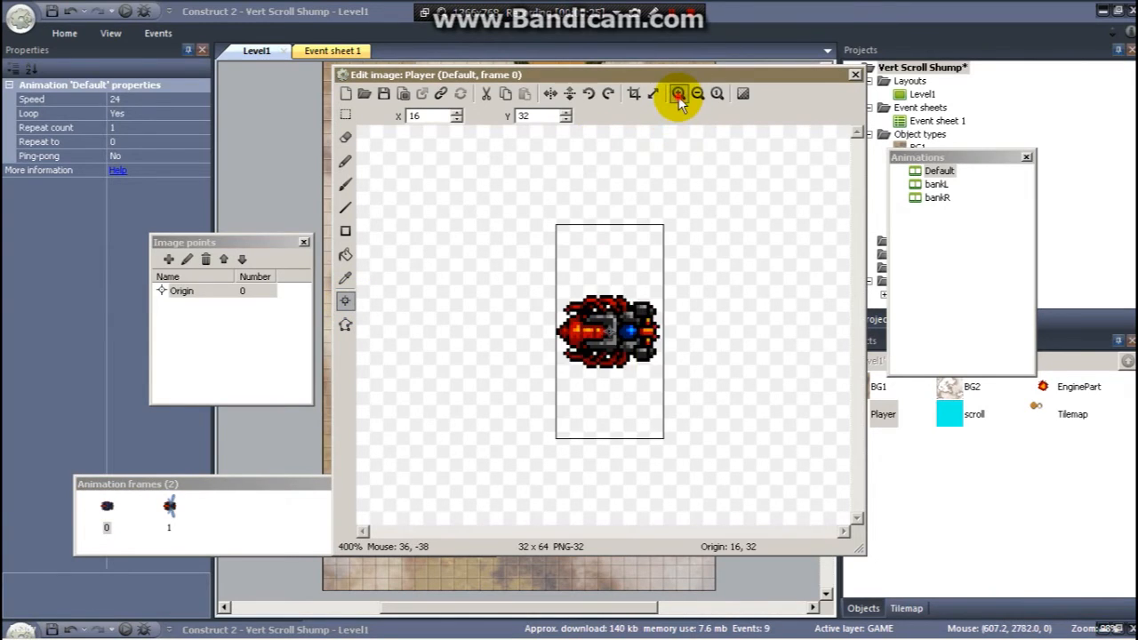
left_click(677, 93)
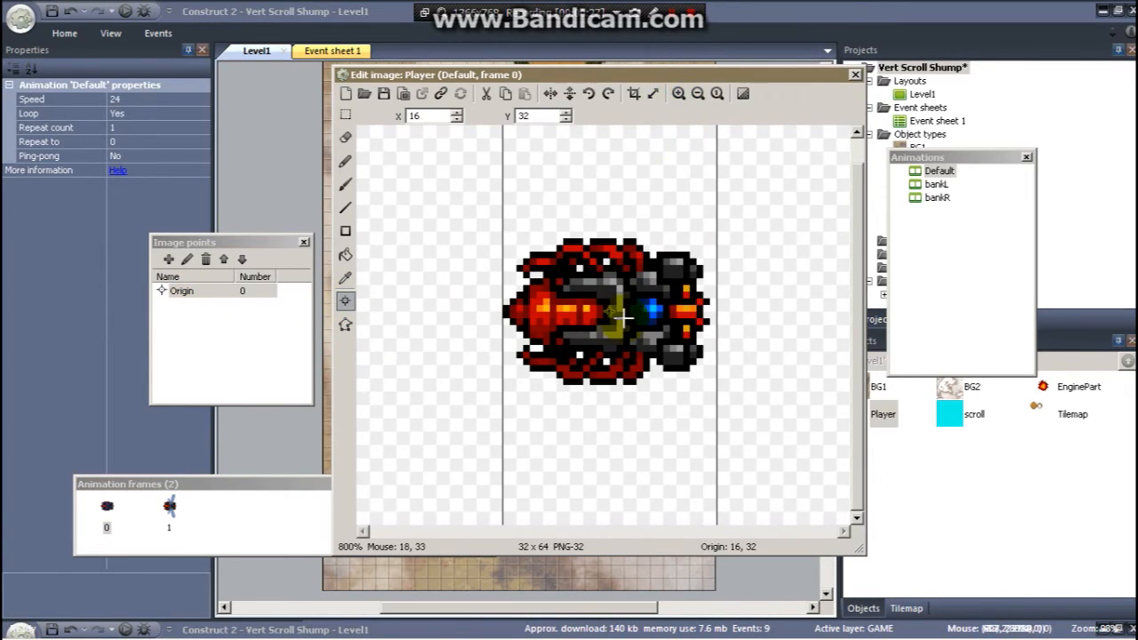
left_click(170, 263)
left_click(169, 263)
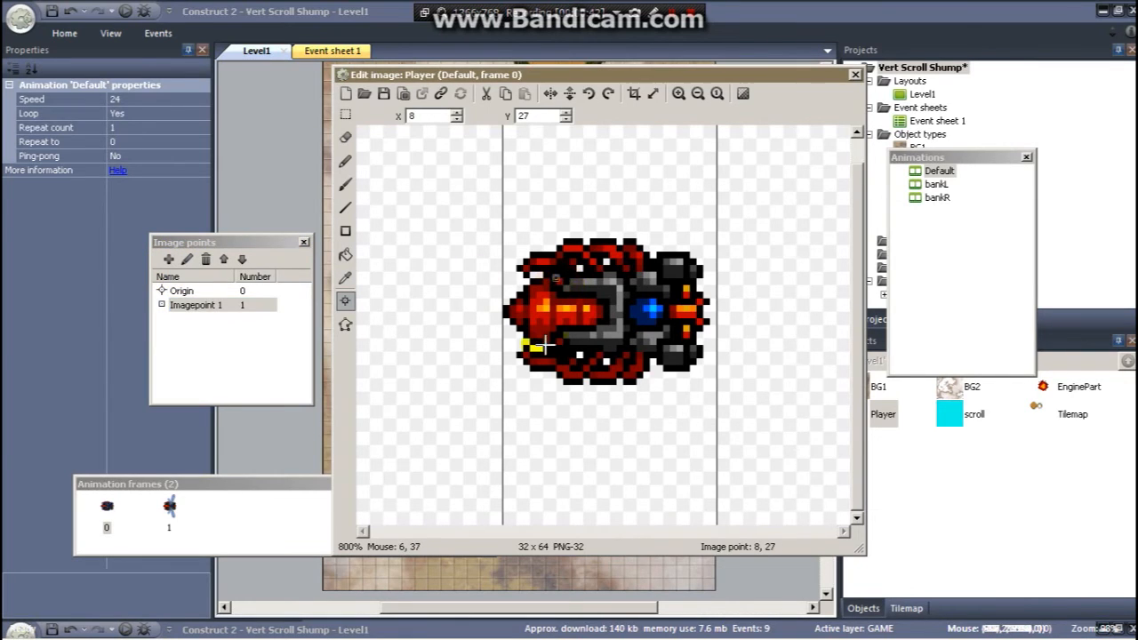
Add a second image point at 9, 36 on frame 0 of the Player's Default animation
left_click(168, 258)
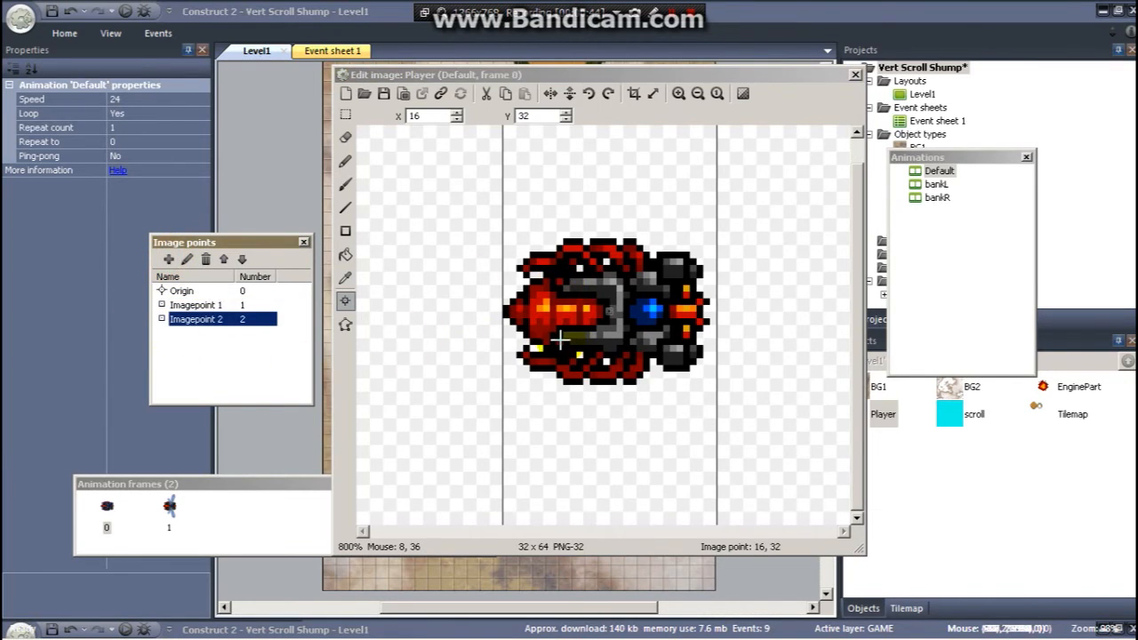
left_click(562, 338)
left_click(200, 325)
left_click(198, 309)
left_click(193, 320)
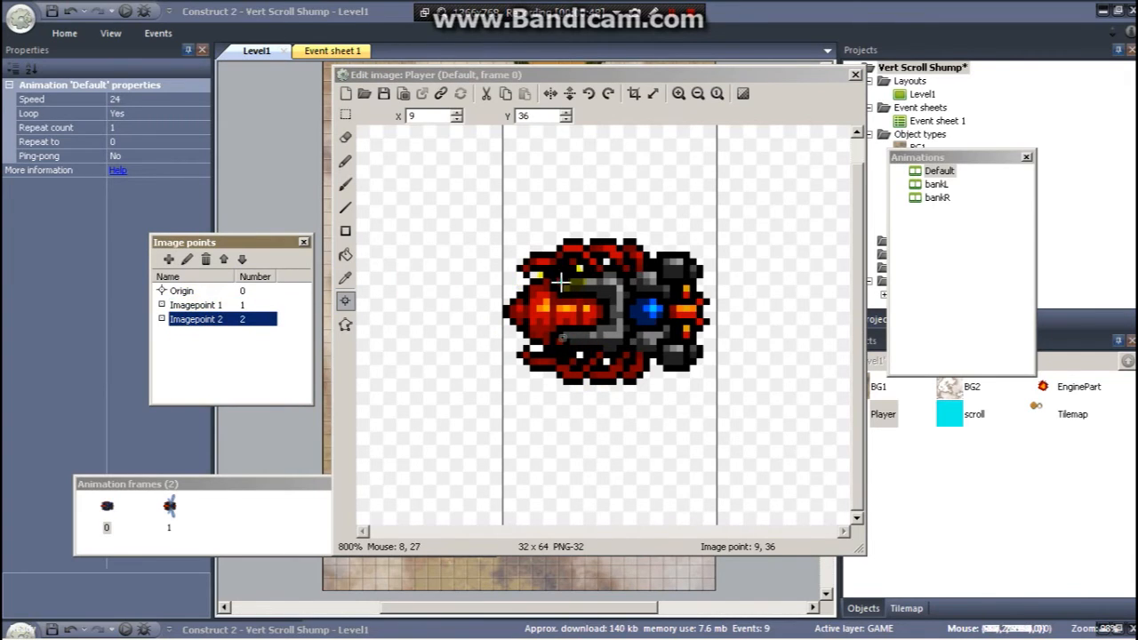
Apply Imagepoint 1 and Imagepoint 2 to the whole Default animation
left_click(191, 305)
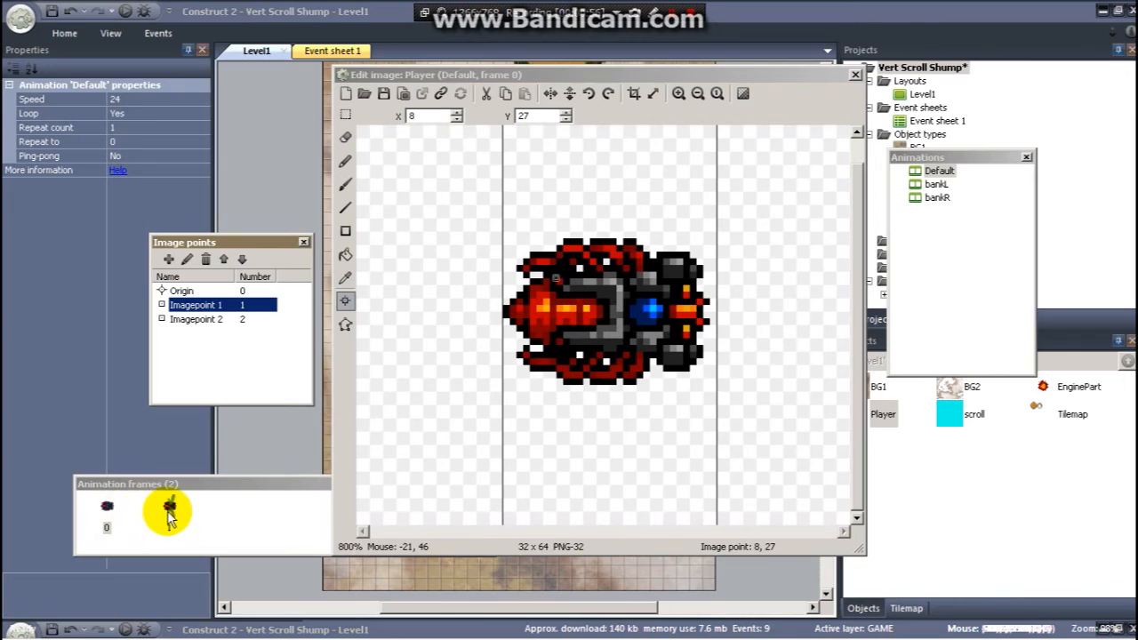
left_click(556, 279)
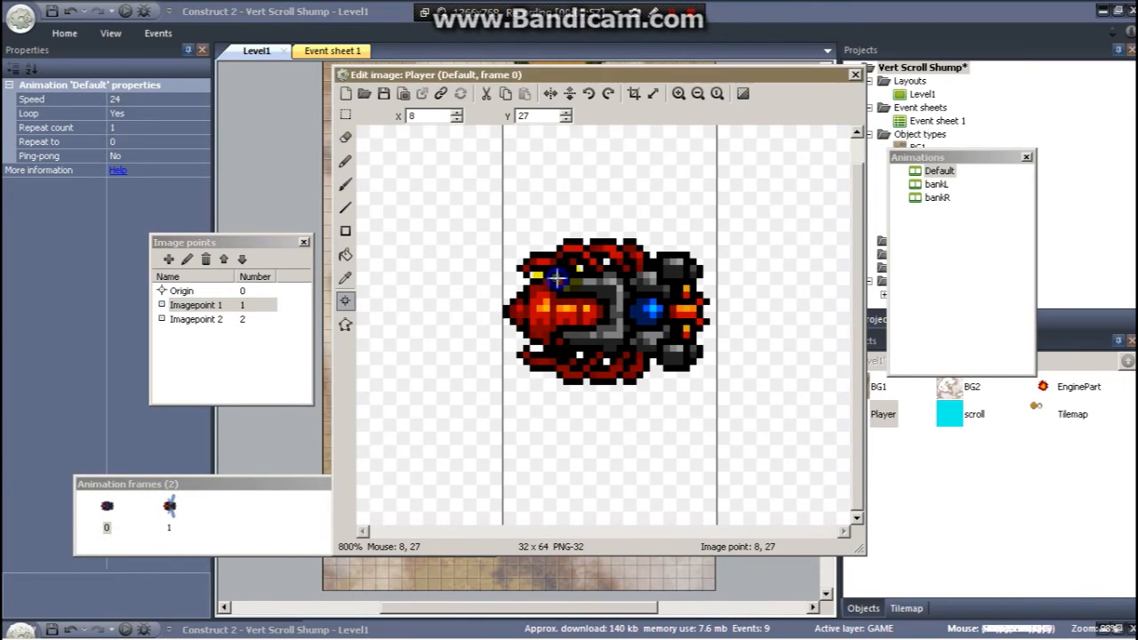
right_click(198, 306)
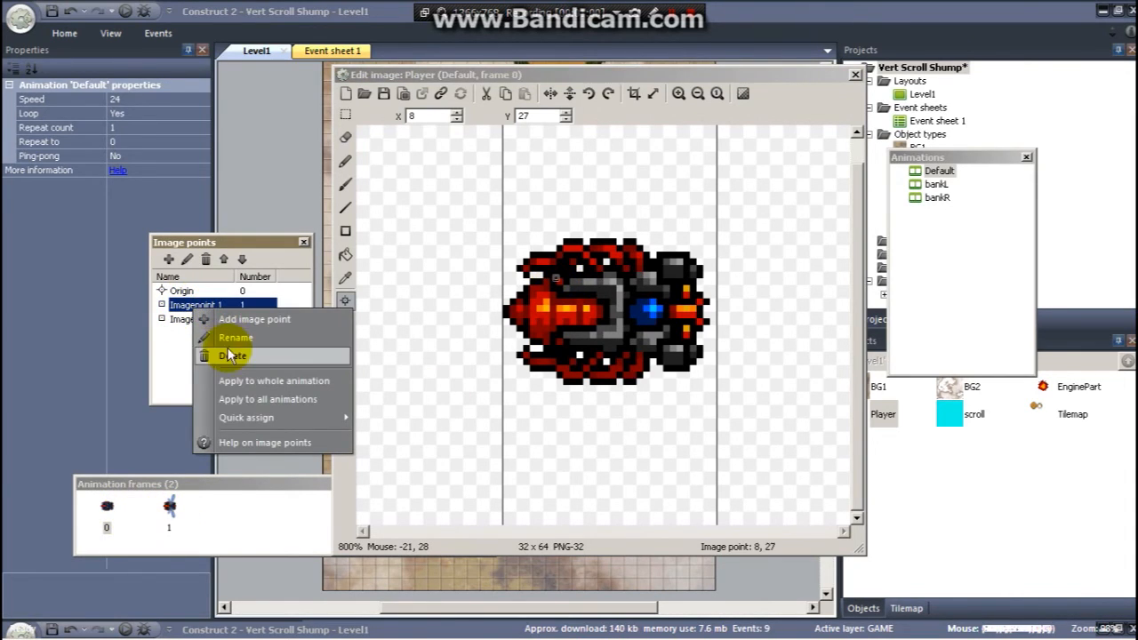
left_click(294, 380)
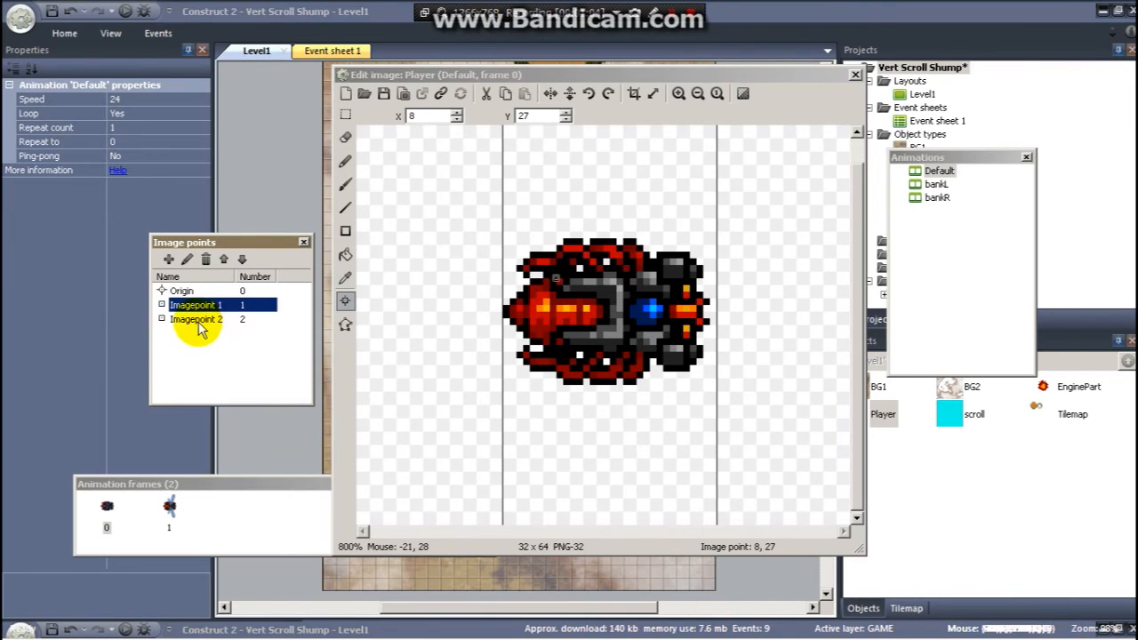
right_click(207, 330)
left_click(271, 394)
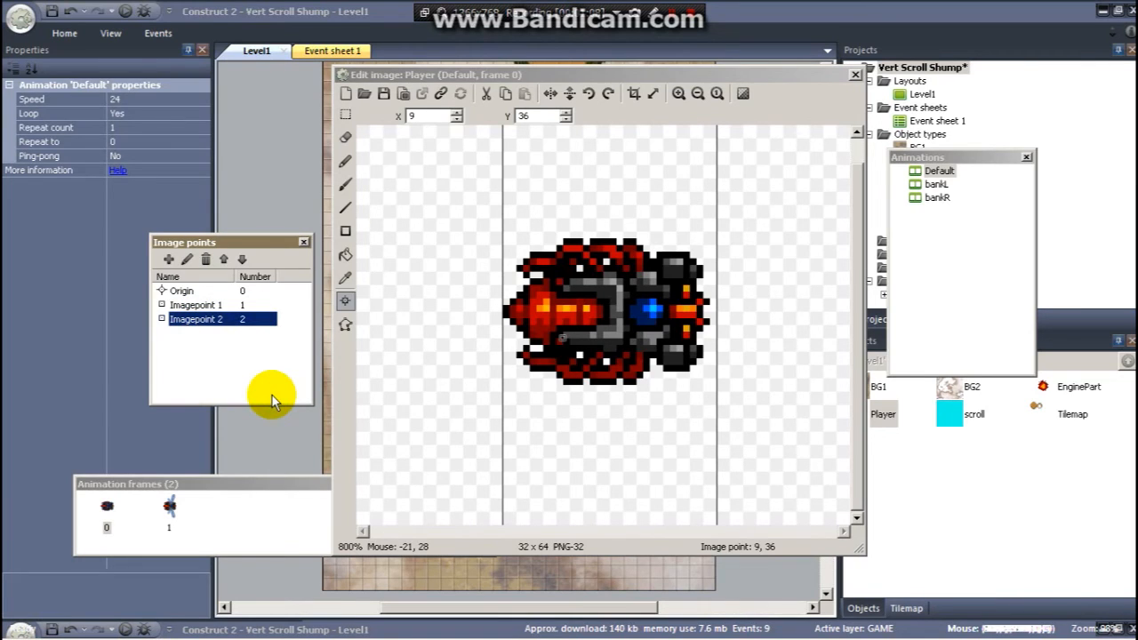
Check the image point placement on frames 1 and 0 of the Default animation and close the image editor
left_click(195, 513)
left_click(167, 507)
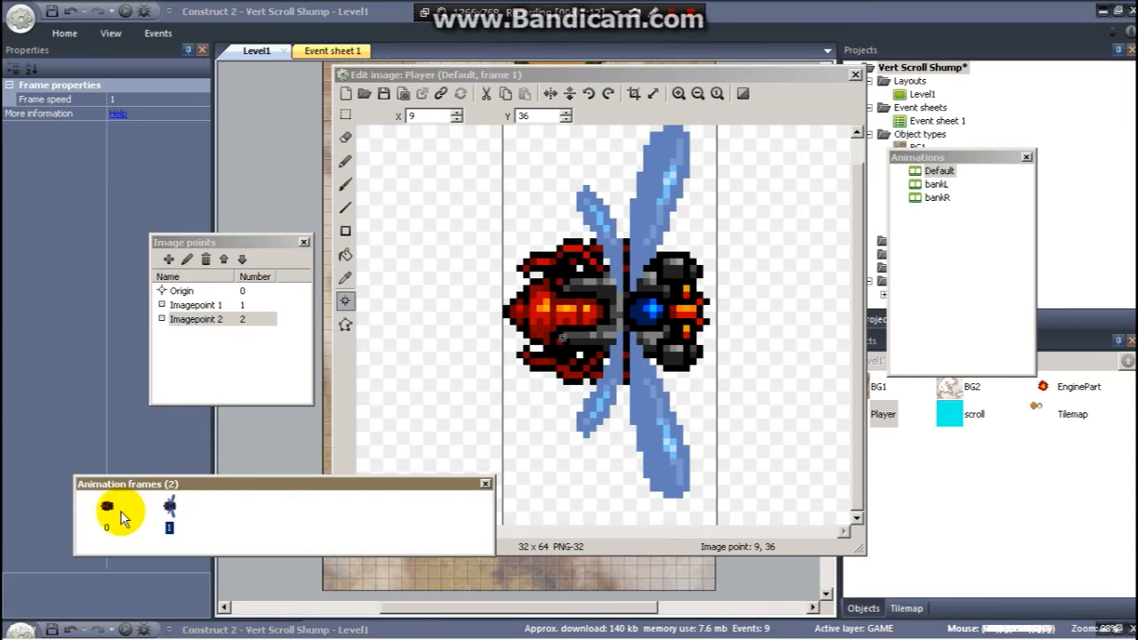
left_click(106, 508)
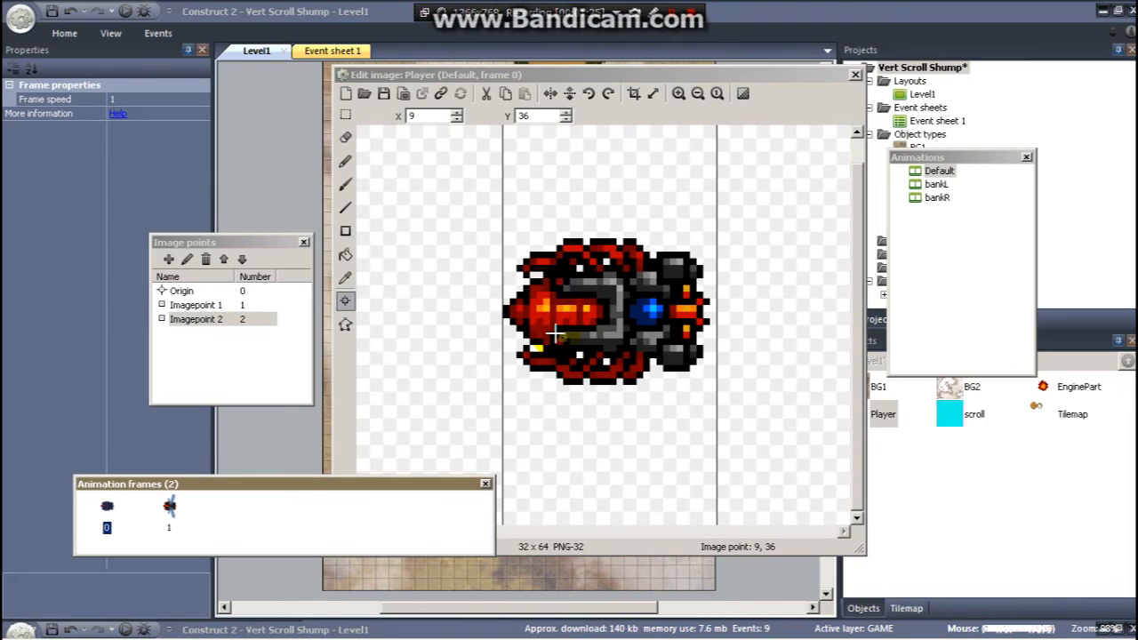
left_click(854, 74)
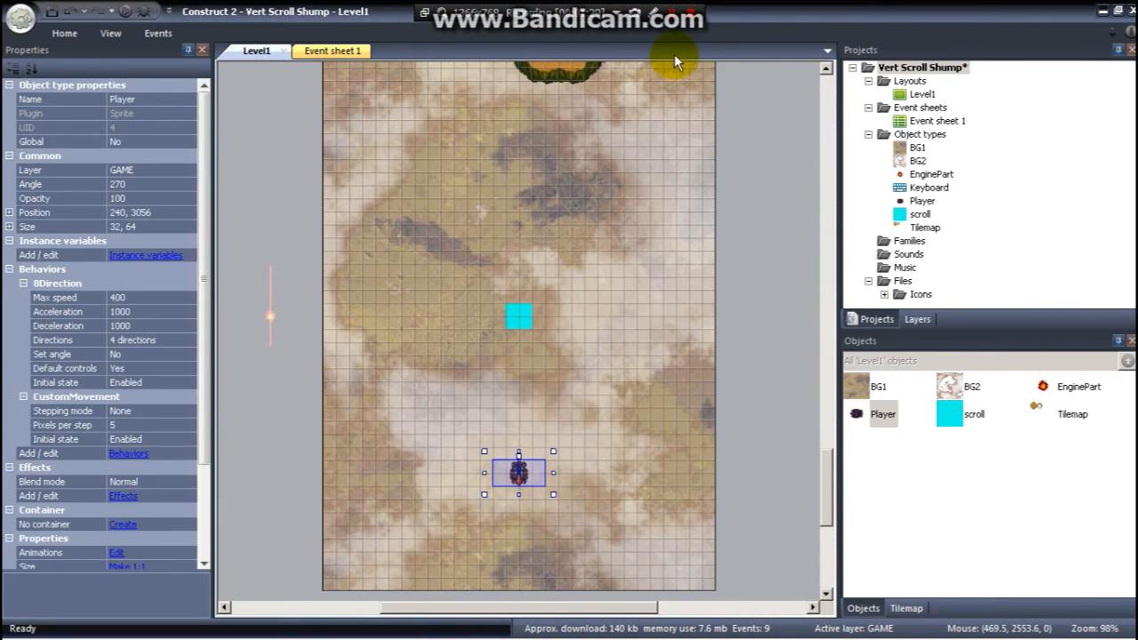
Add a keyboard Key is down event for the Up arrow to Event sheet 1
left_click(338, 51)
left_click(277, 454)
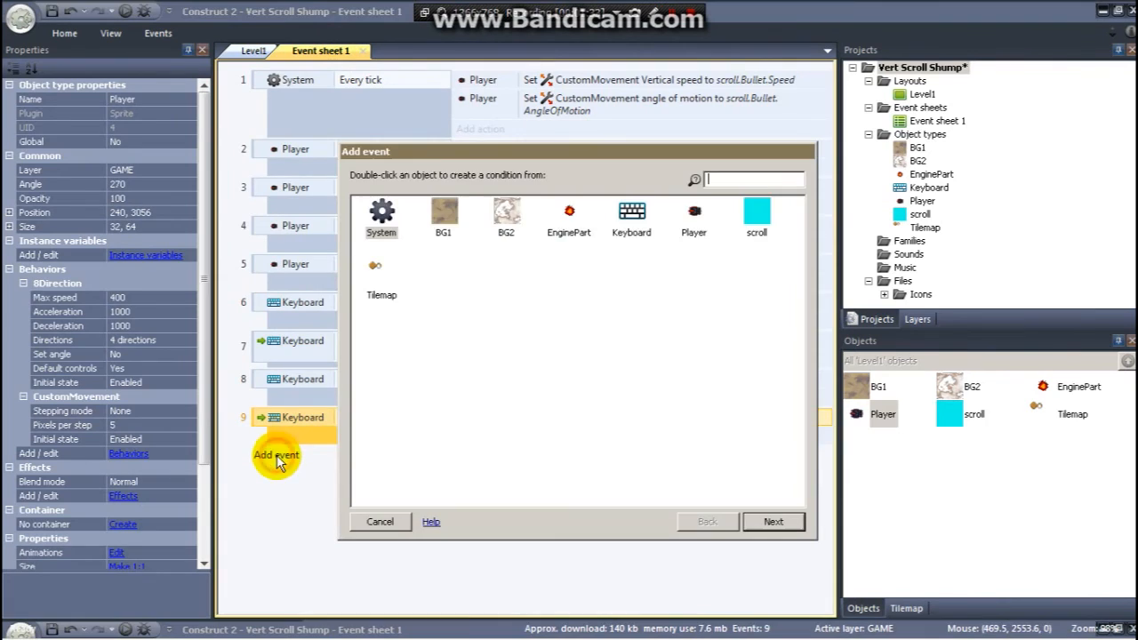
double_click(640, 213)
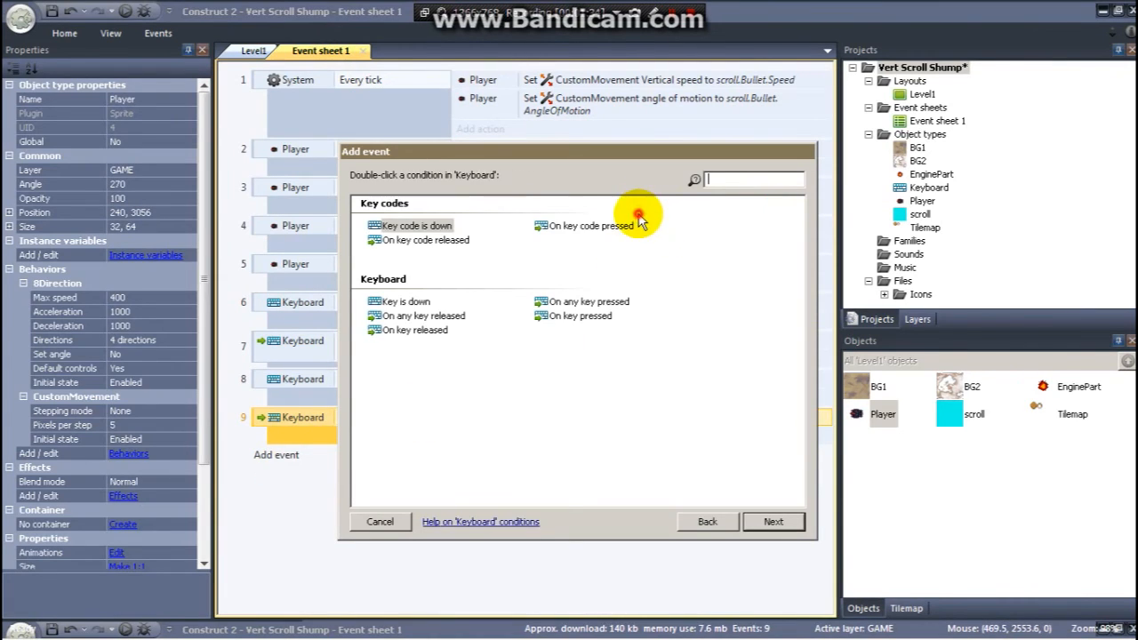
double_click(414, 305)
left_click(601, 299)
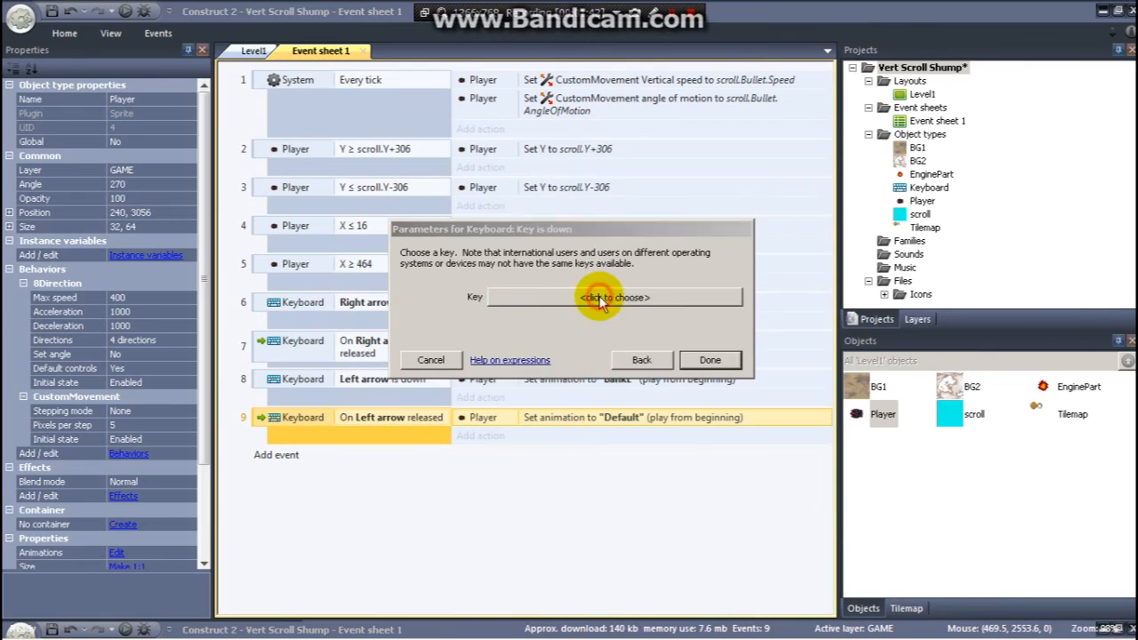
key("Up")
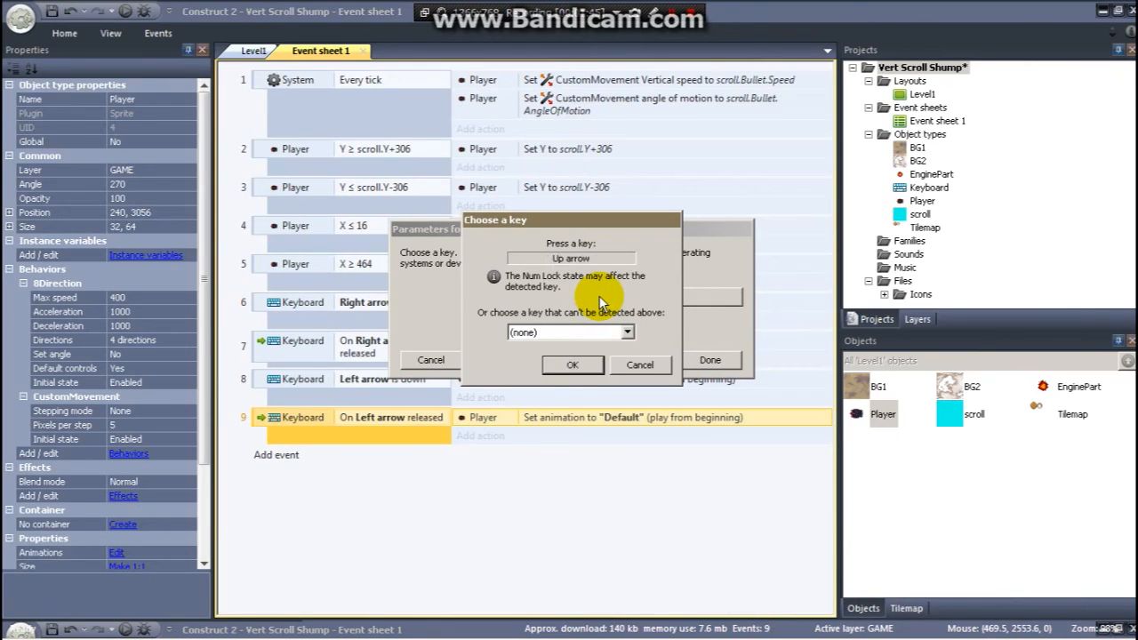
left_click(576, 365)
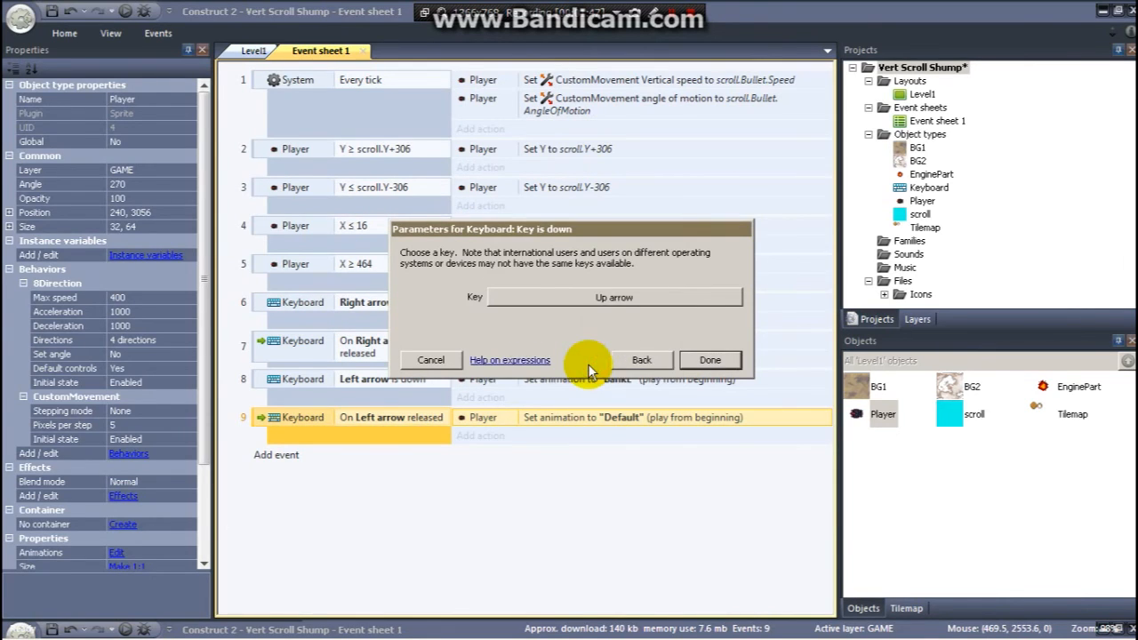
left_click(709, 360)
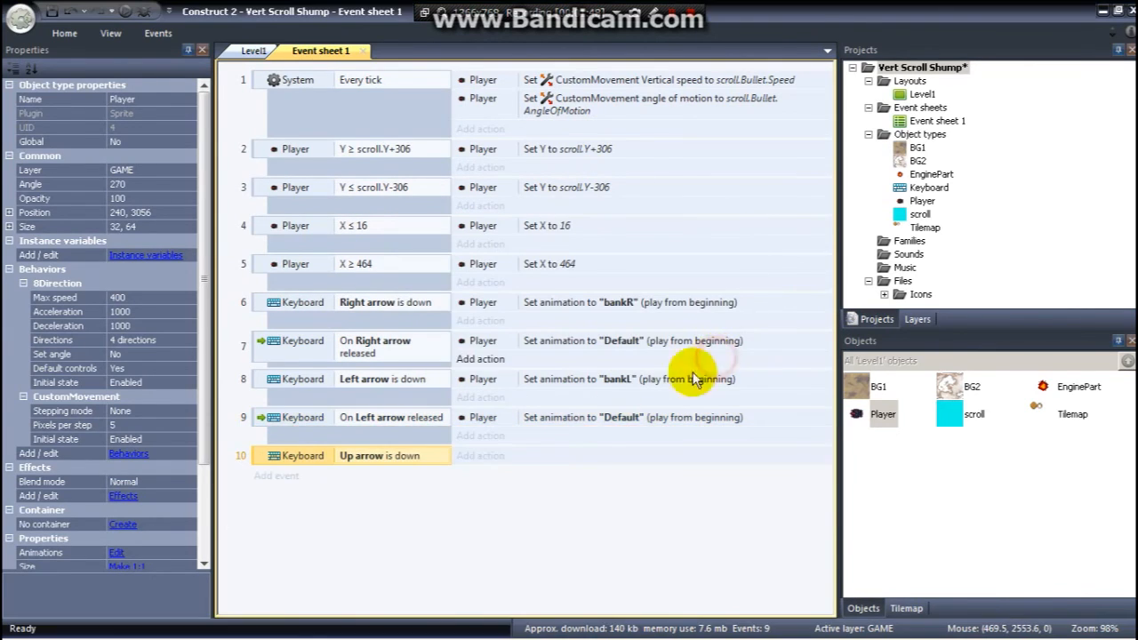
Give the Up arrow event a System Create object action that creates EnginePart on layer 3
left_click(481, 456)
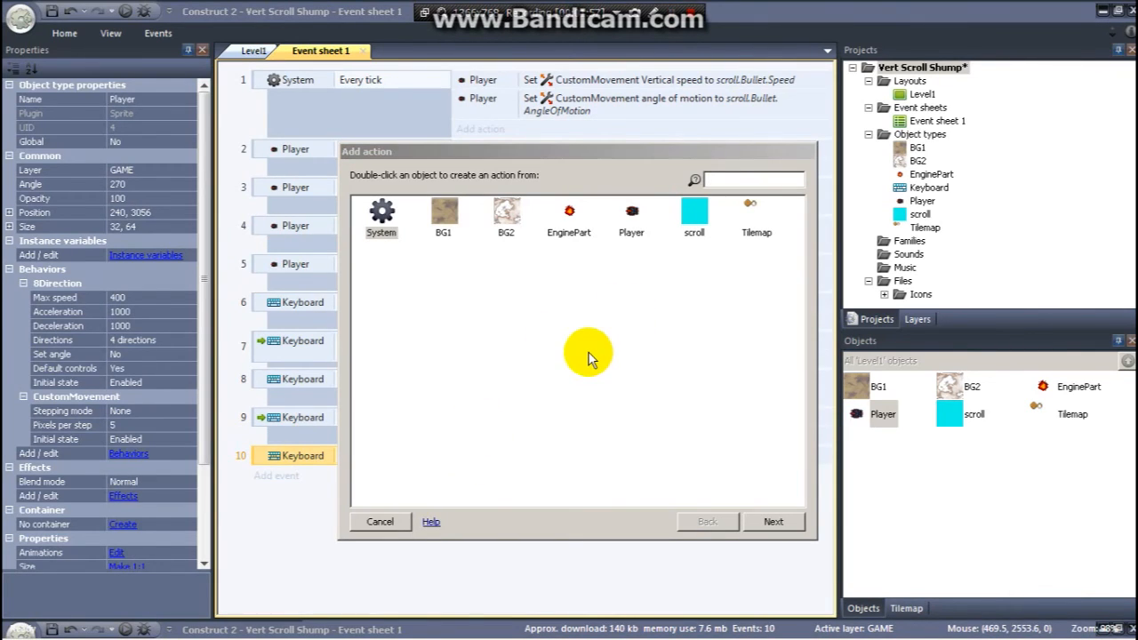
double_click(382, 213)
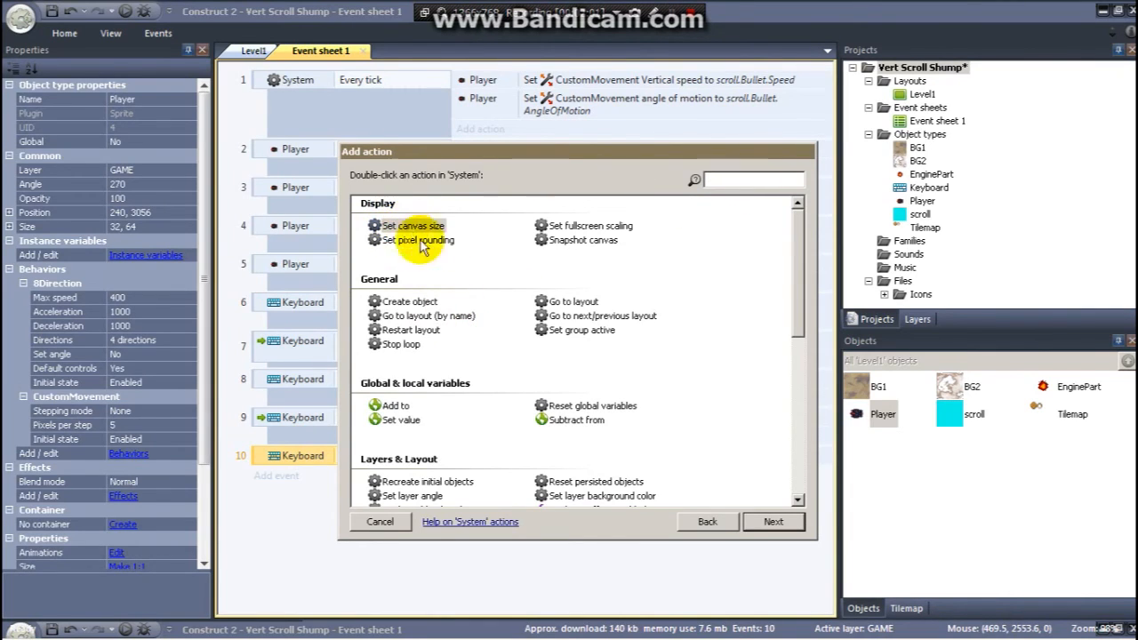
double_click(397, 302)
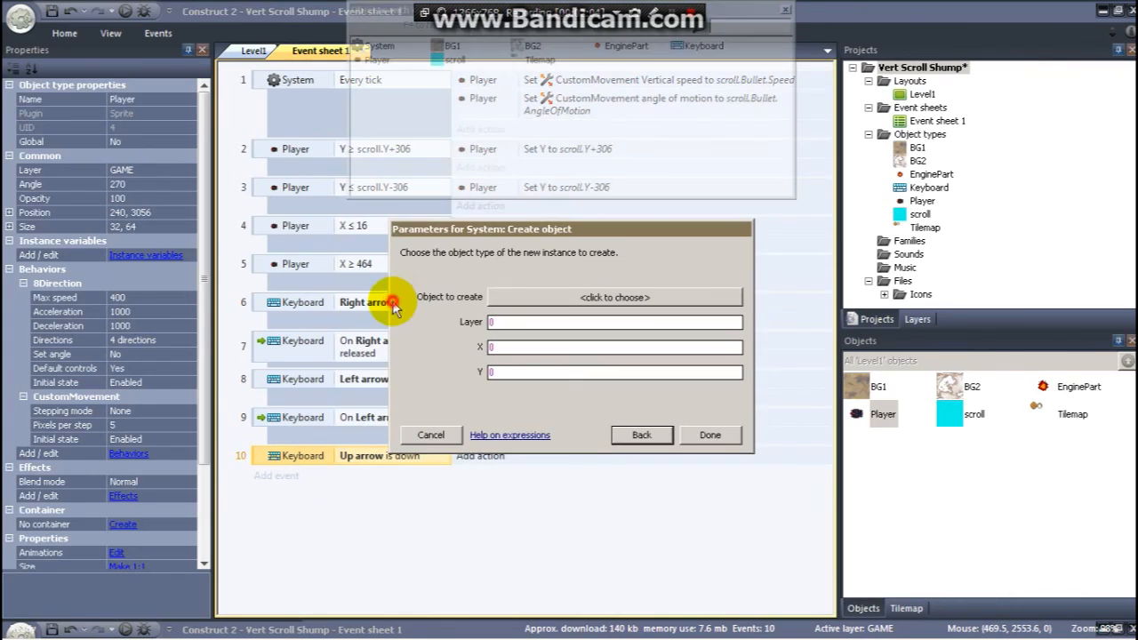
left_click(569, 301)
left_click(501, 216)
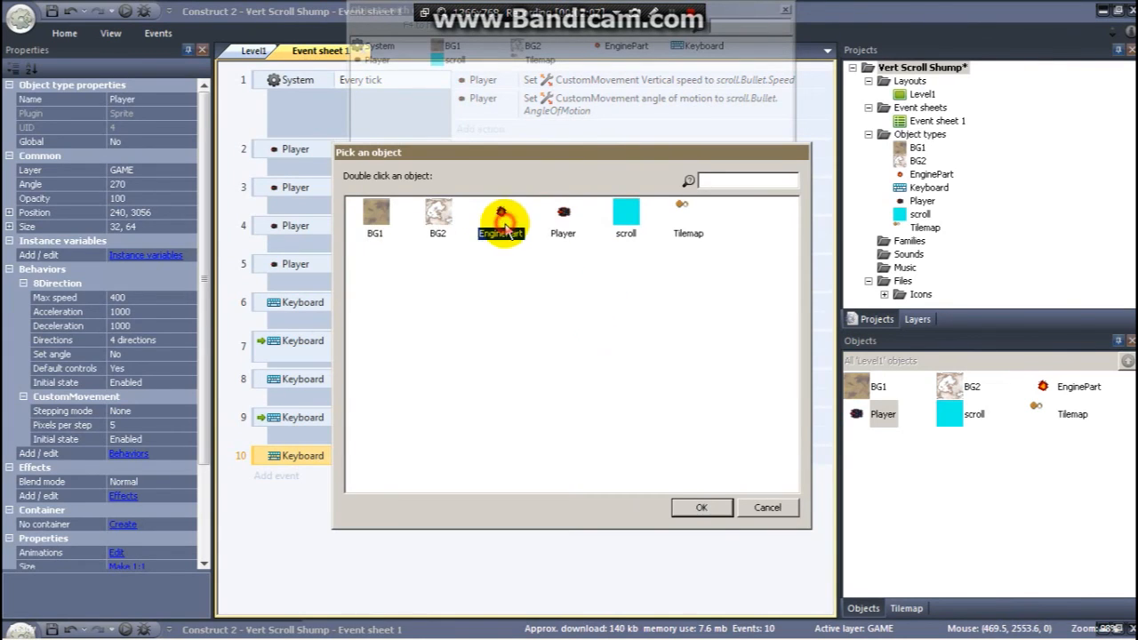
left_click(702, 507)
left_click(523, 339)
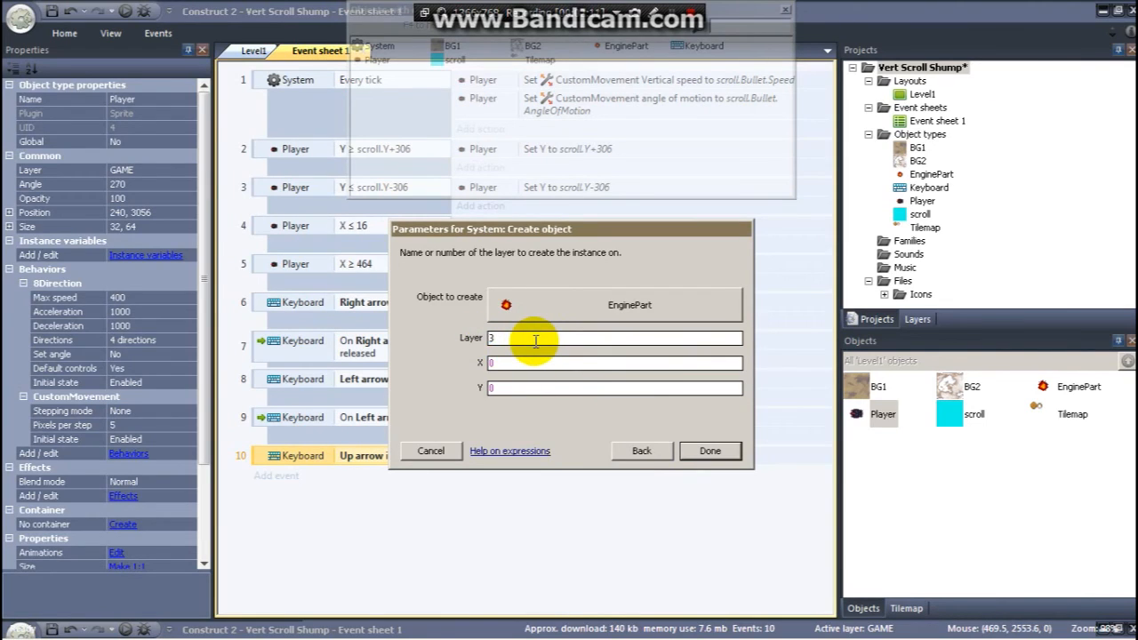
Set the created EnginePart's X coordinate to Player.ImagePointX(1) and select the whole expression
left_click(524, 363)
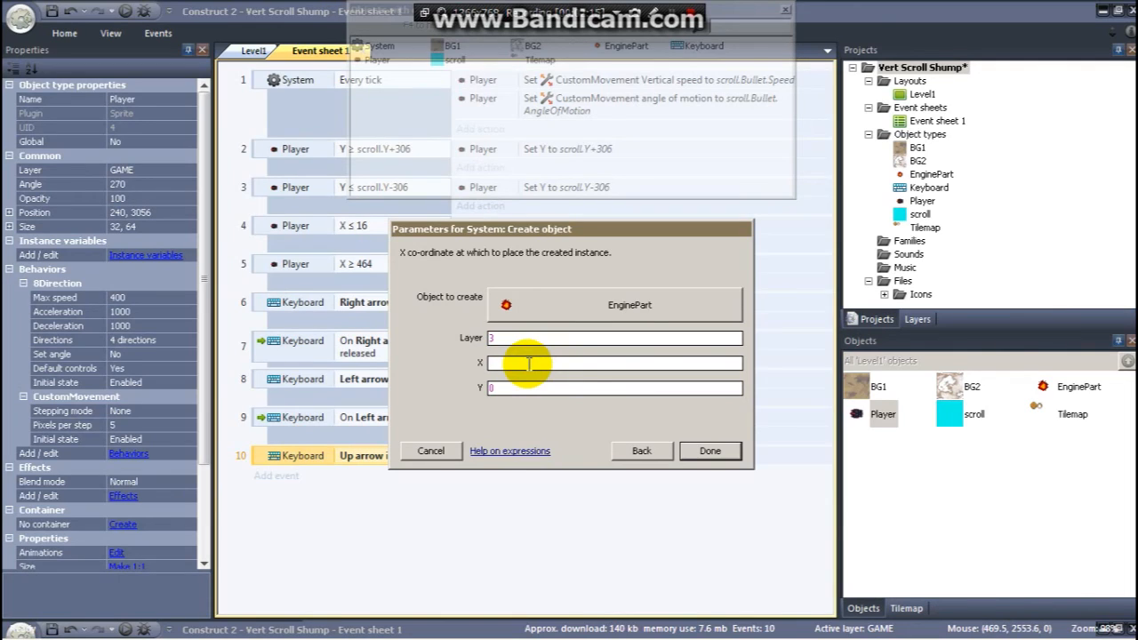
type("p")
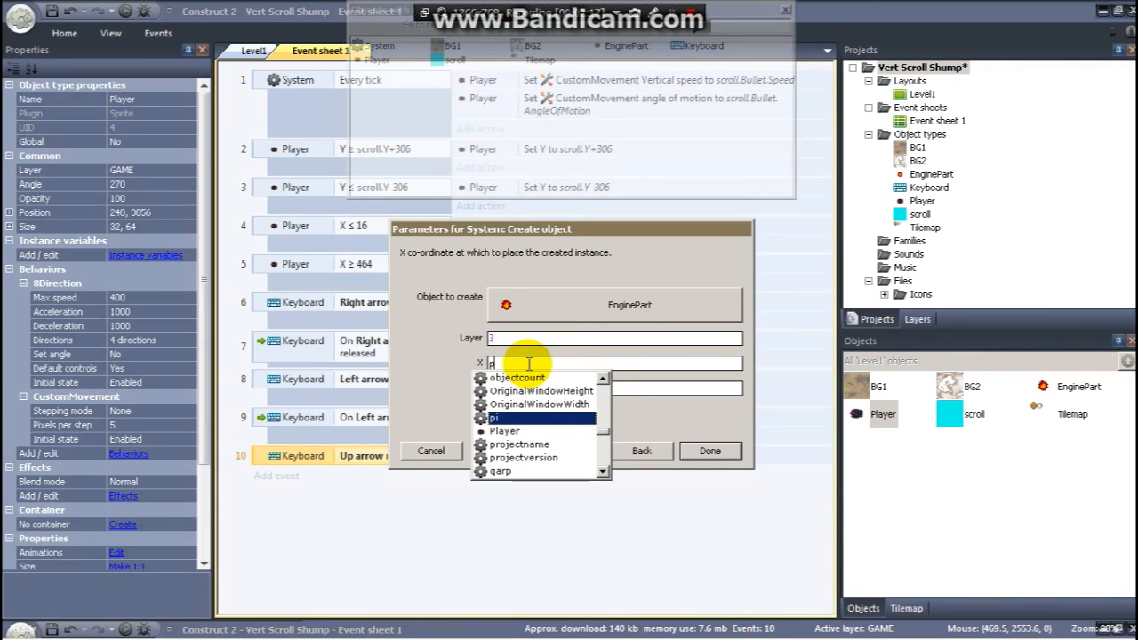
key("Down")
key("Return")
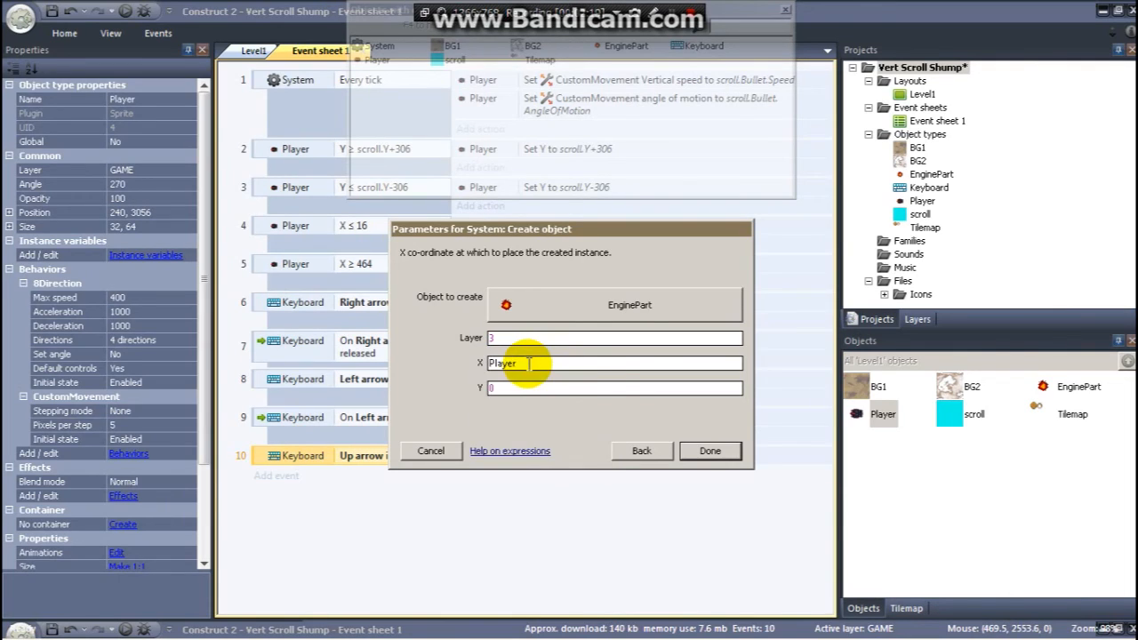
type(".i")
key("Down")
key("Down")
key("Down")
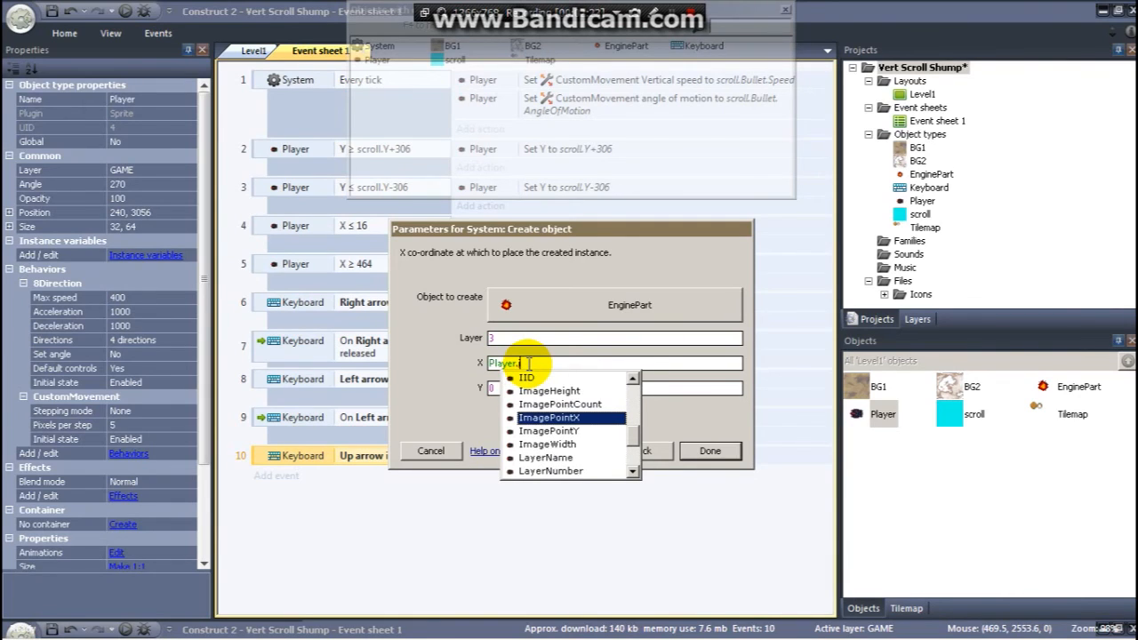
key("Return")
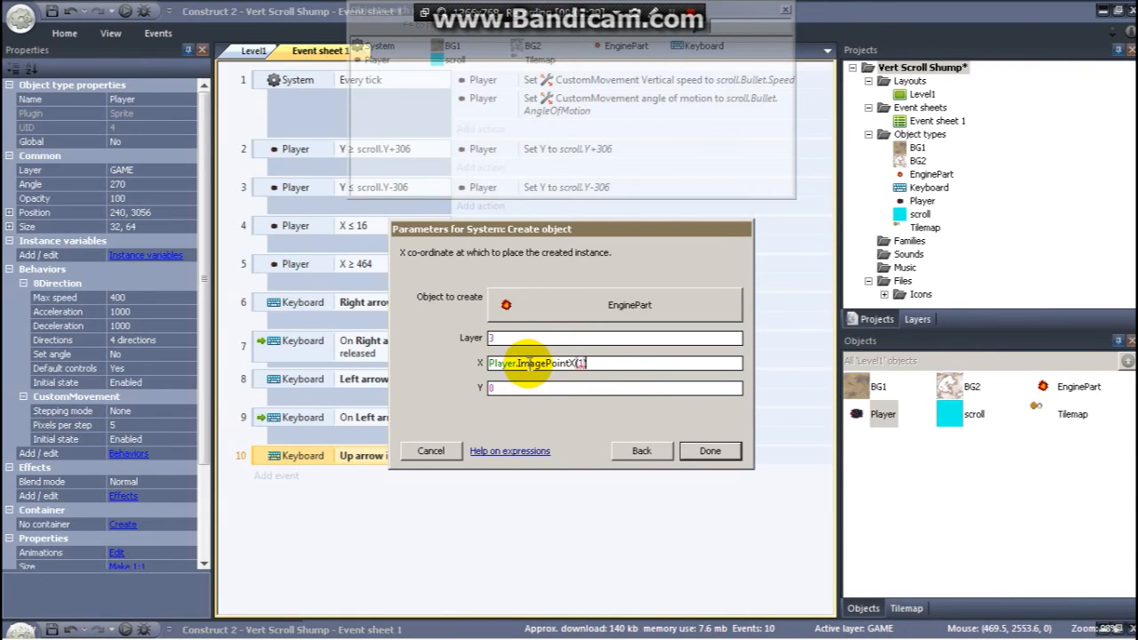
left_click_drag(619, 363, 480, 360)
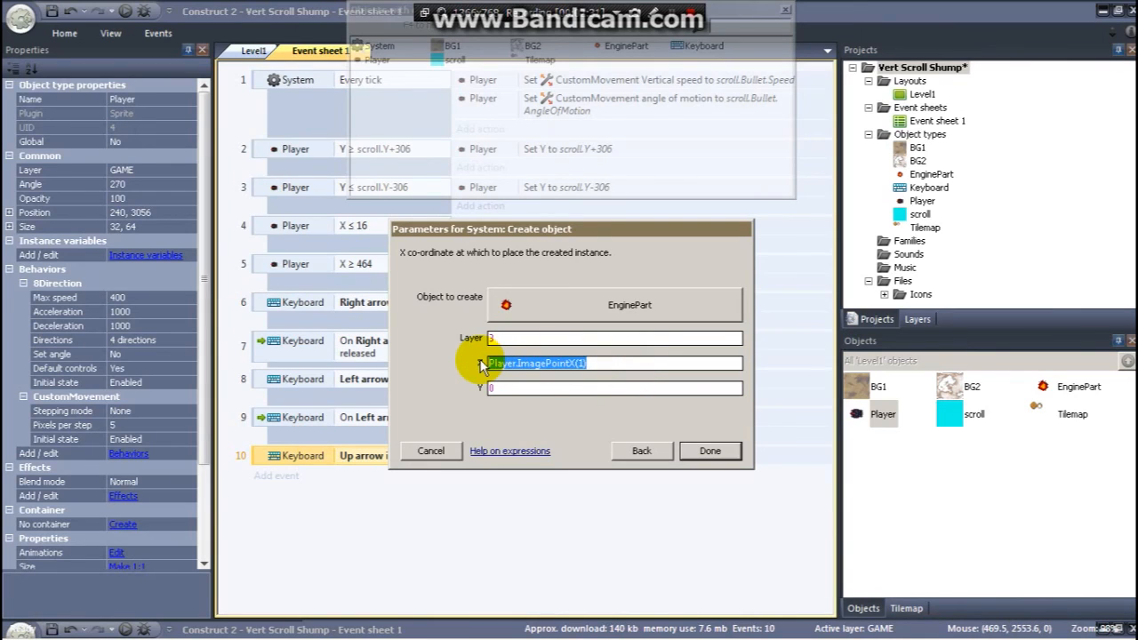
Set the created EnginePart's Y coordinate to Player.ImagePointY(1), reusing the X expression, and finish the action
key("ctrl+c")
key("Tab")
key("ctrl+v")
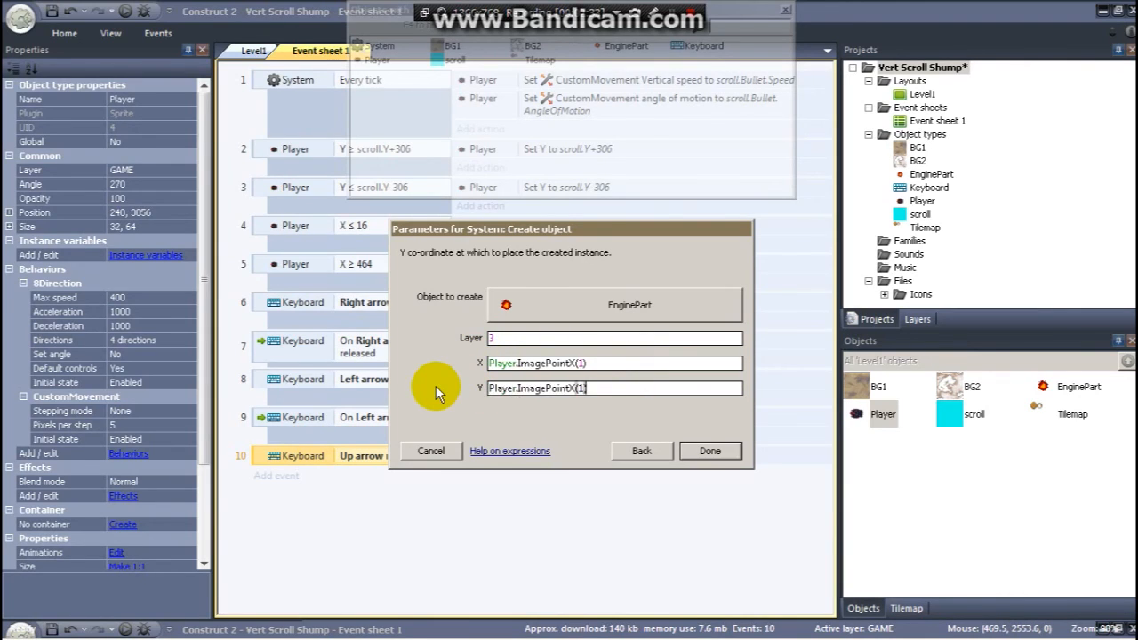
type("Y")
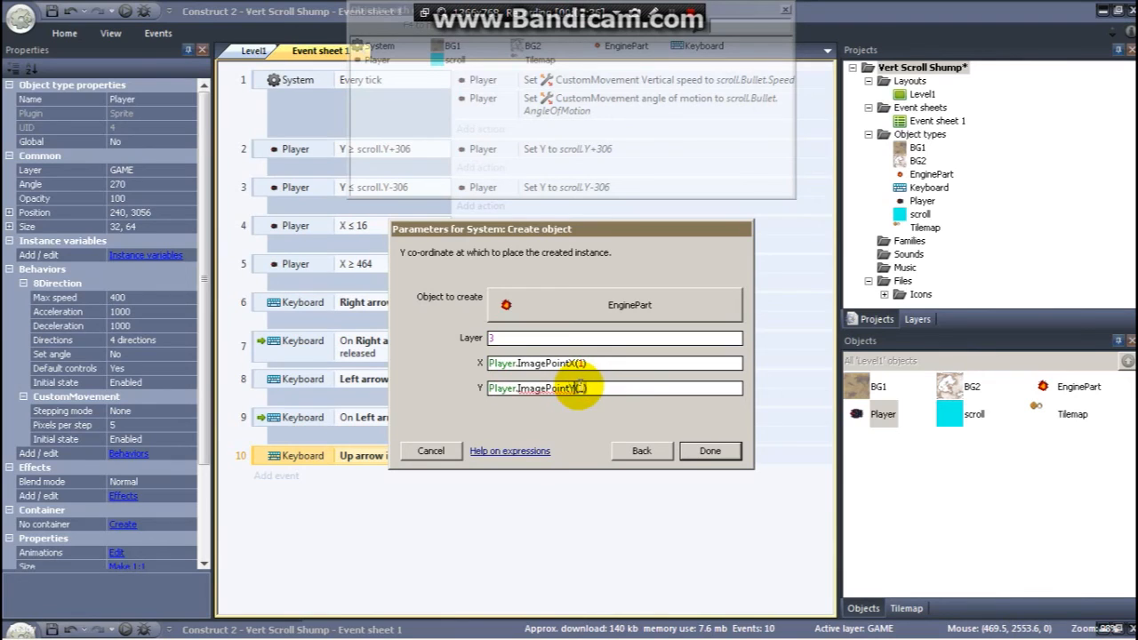
left_click(710, 451)
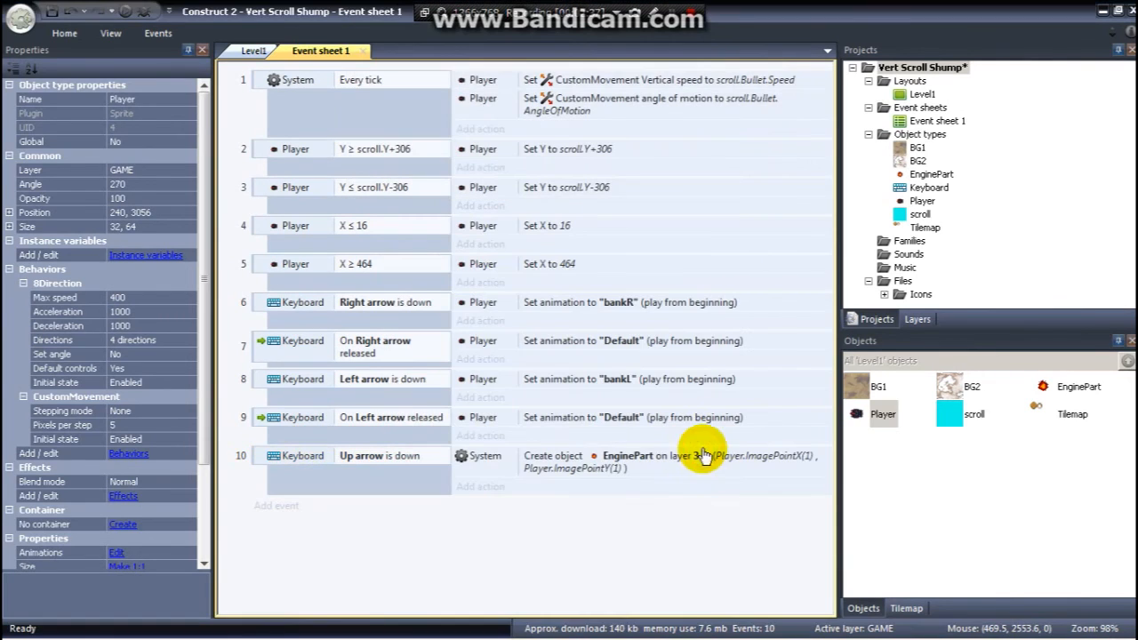
Add a second System Create object action to the Up arrow event, choosing Player as the object and layer 3
left_click(479, 489)
double_click(385, 218)
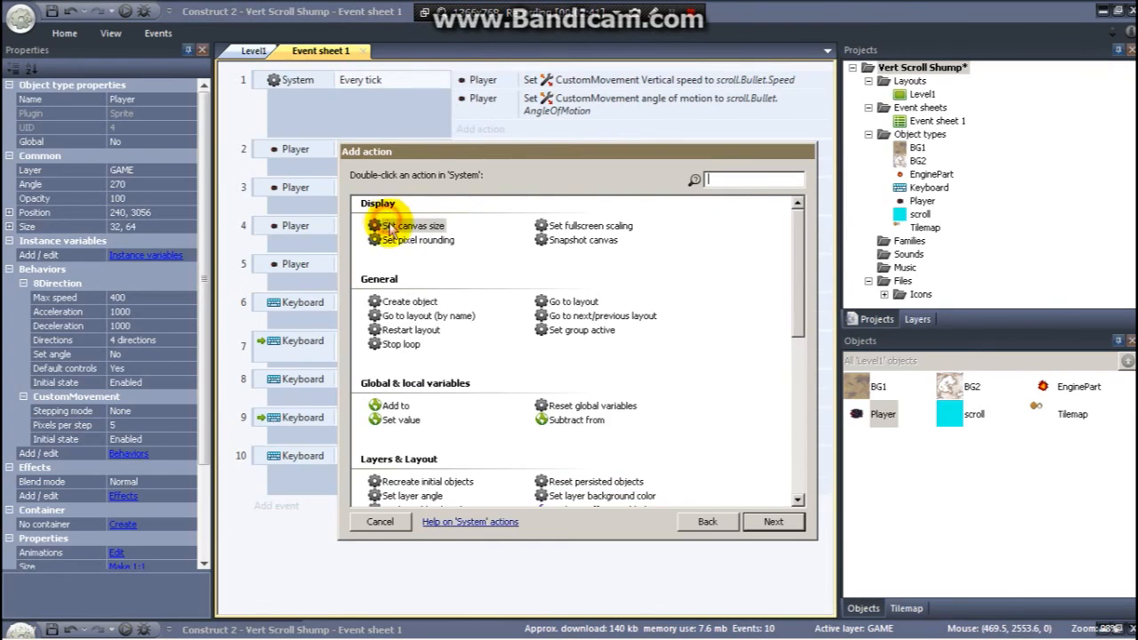
double_click(408, 303)
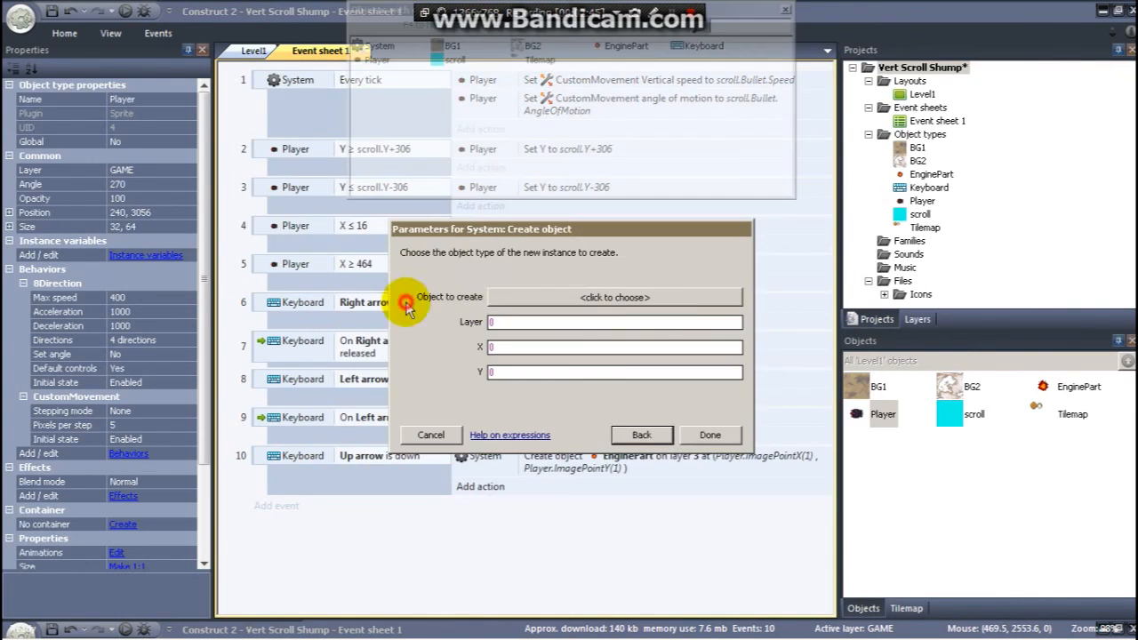
left_click(644, 298)
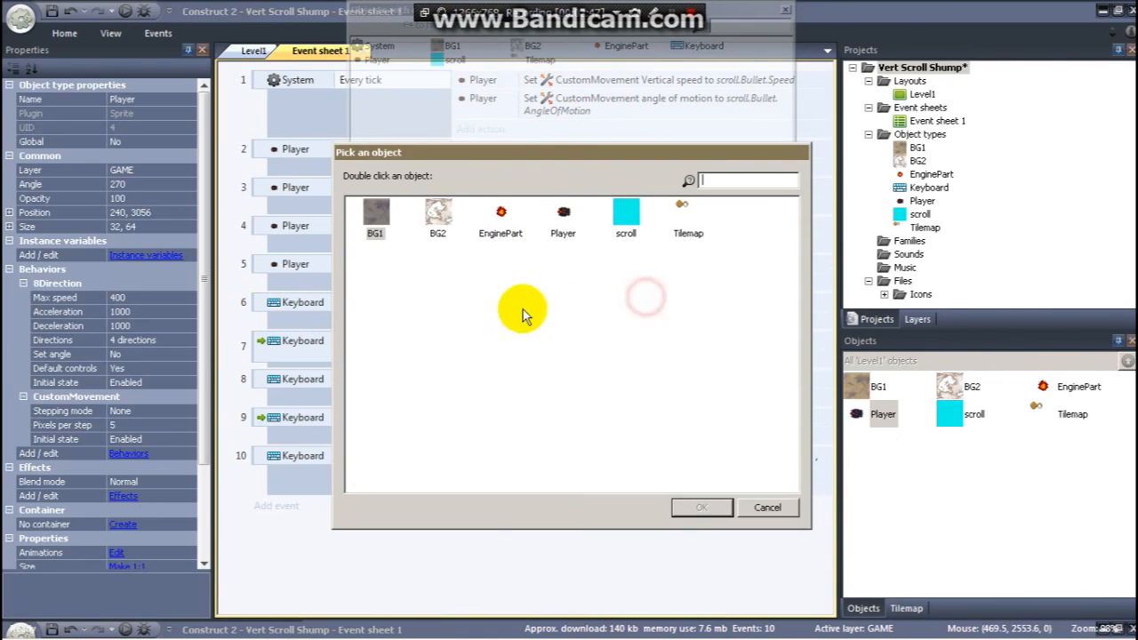
double_click(558, 217)
left_click(525, 337)
type("3")
Set the second Create object action's X coordinate to Player.ImagePointX(2)
left_click(522, 364)
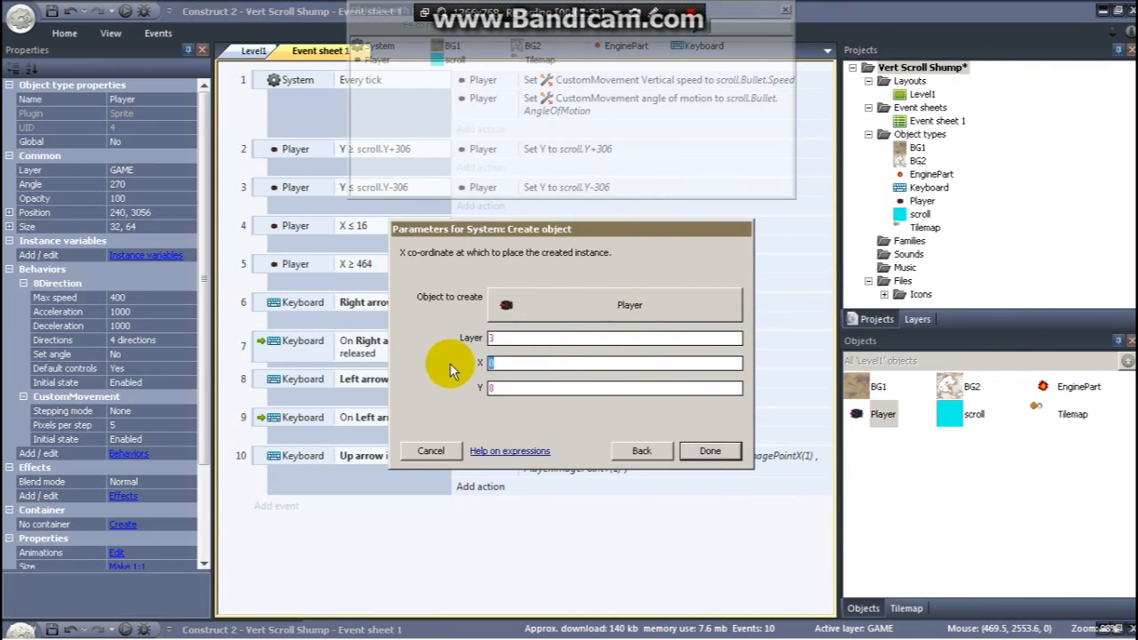
key("BackSpace")
key("ctrl+v")
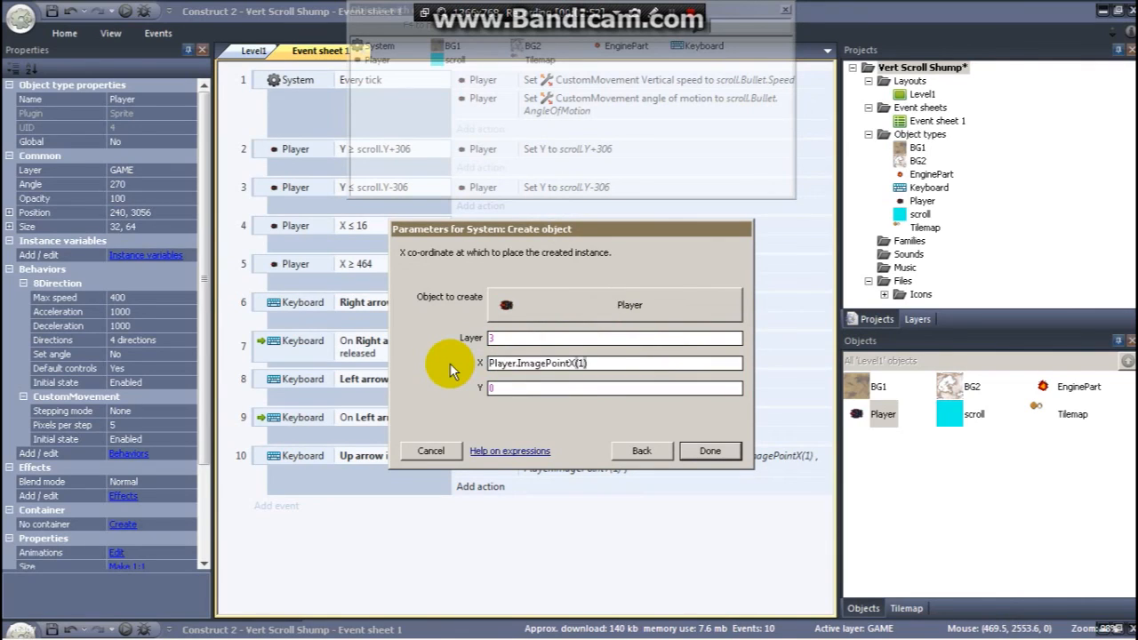
left_click(580, 363)
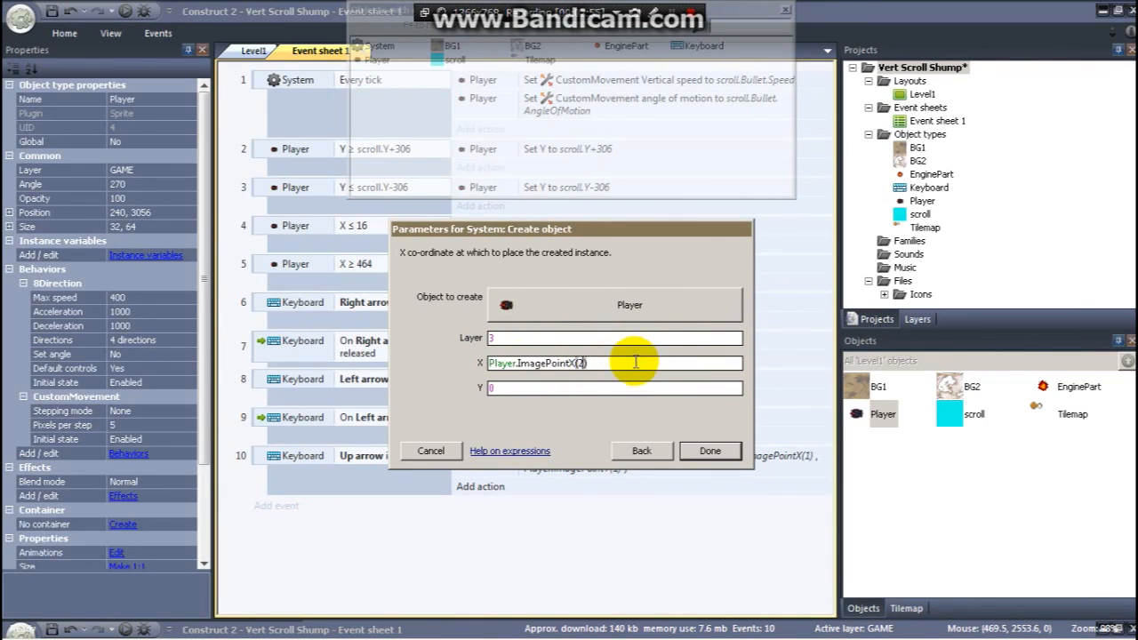
left_click(621, 363)
left_click_drag(621, 363, 453, 370)
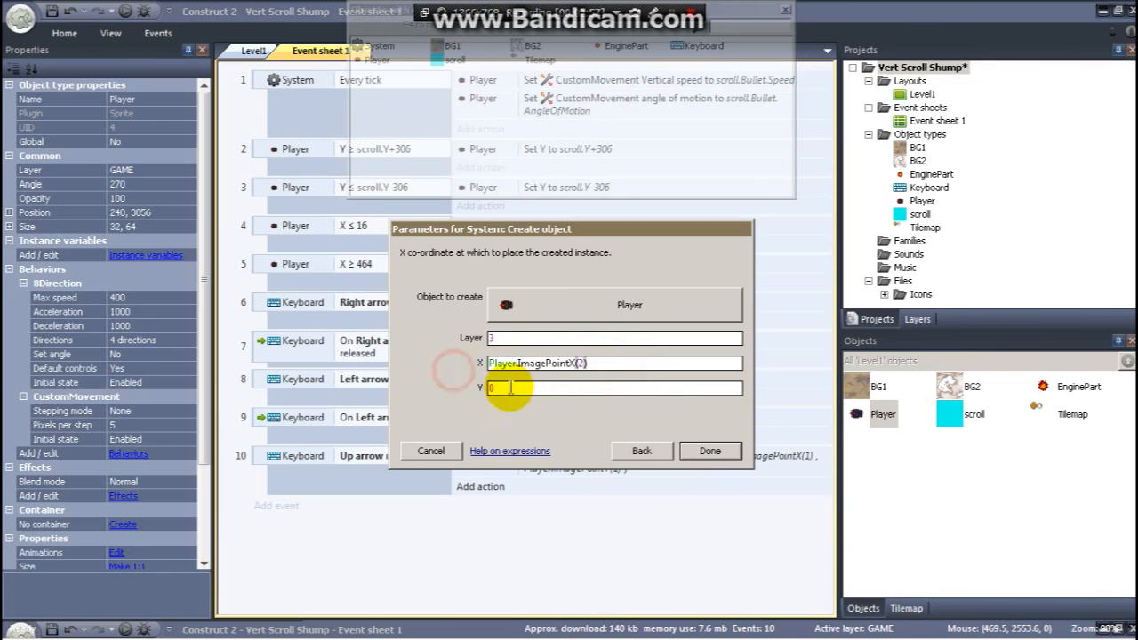
Set the second Create object action's Y coordinate to Player.ImagePointY(2) and finish the action
key("ctrl+v")
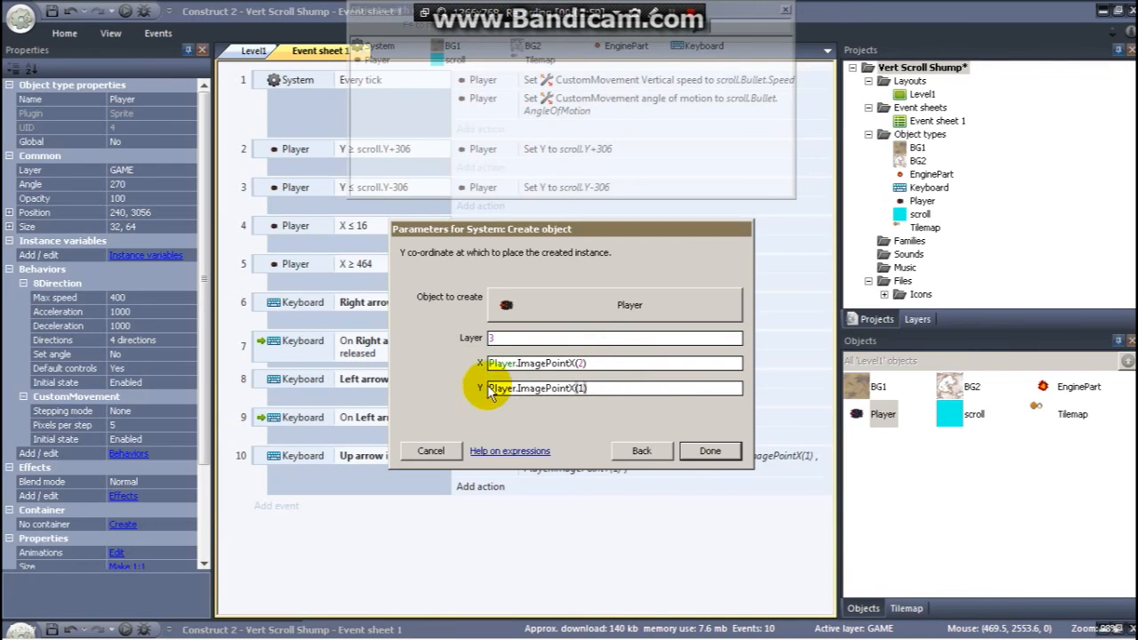
left_click(576, 387)
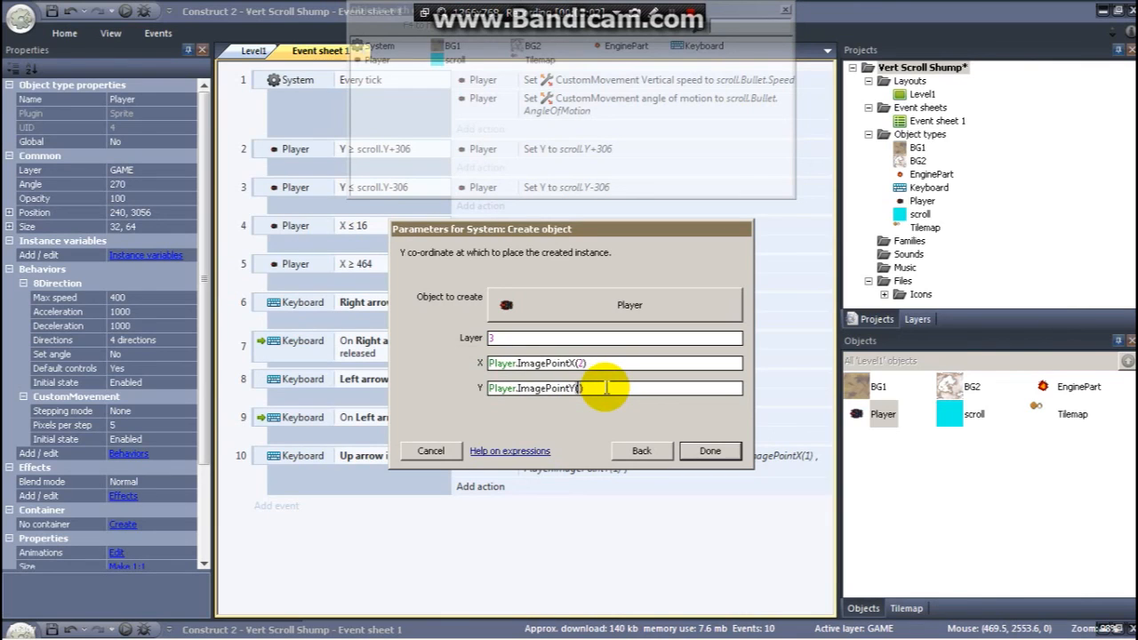
type("2")
left_click(710, 451)
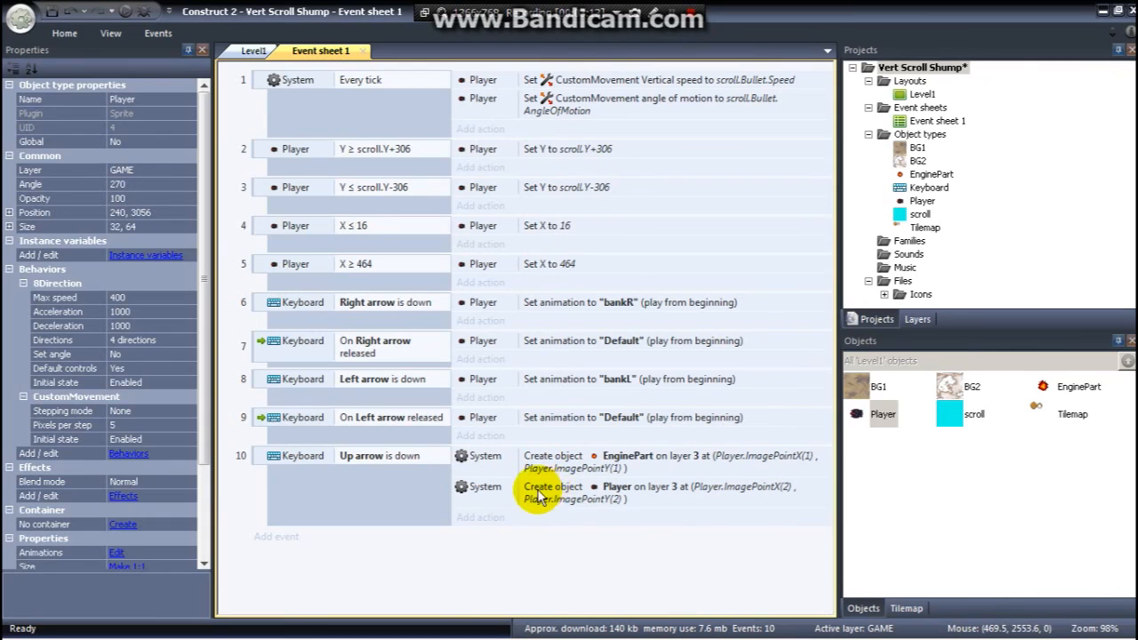
Change the object created by the Up arrow event's second Create object action to EnginePart
double_click(616, 488)
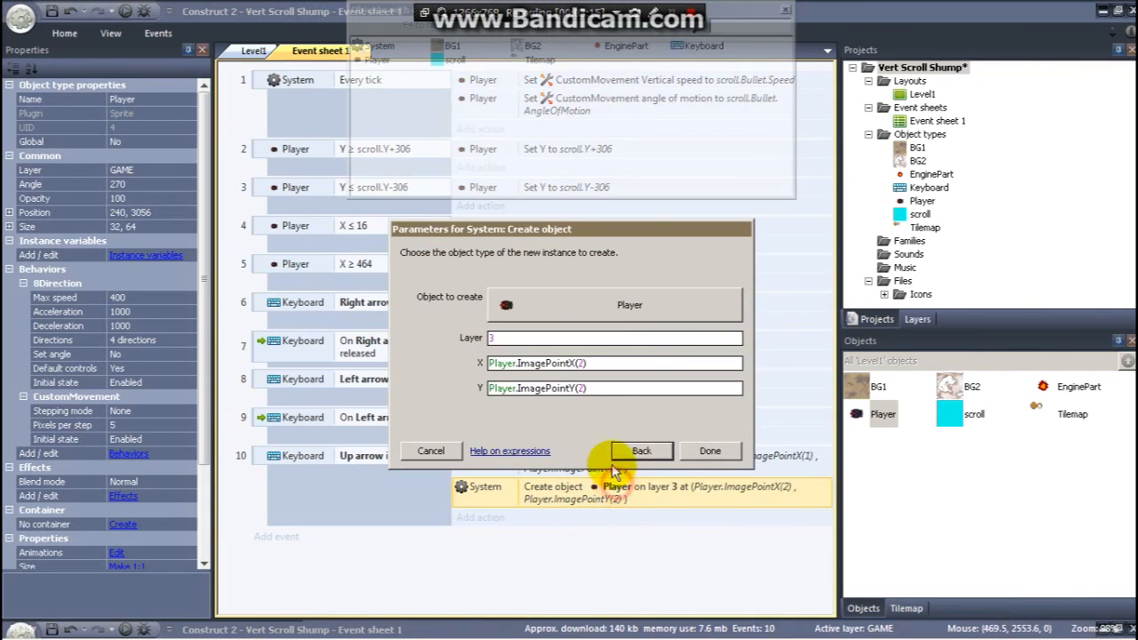
left_click(612, 305)
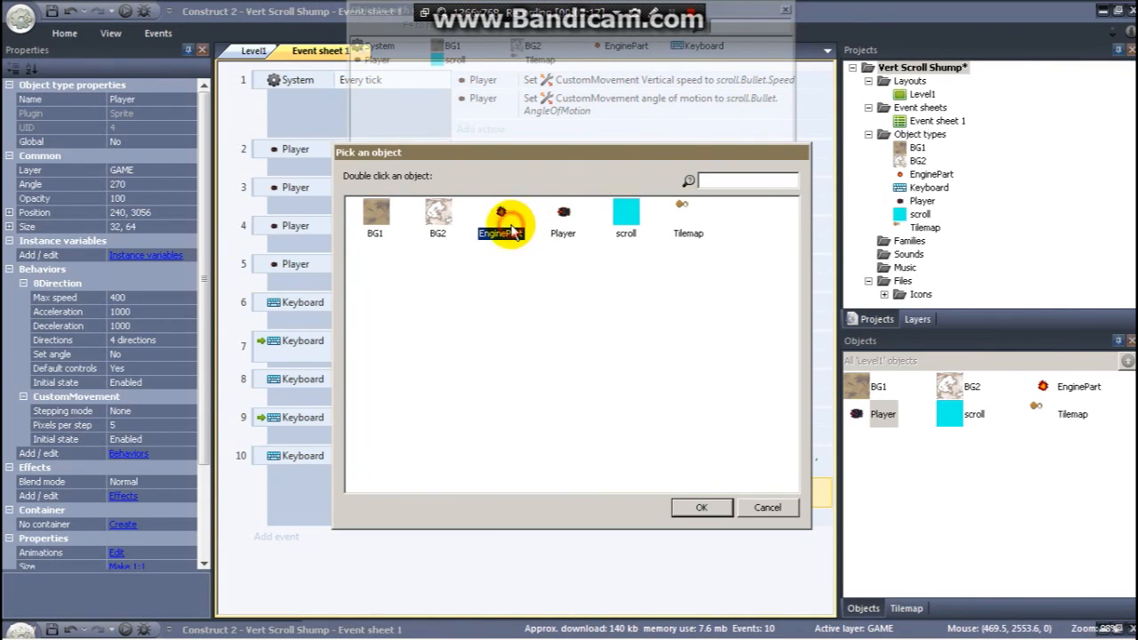
left_click(699, 506)
left_click(711, 451)
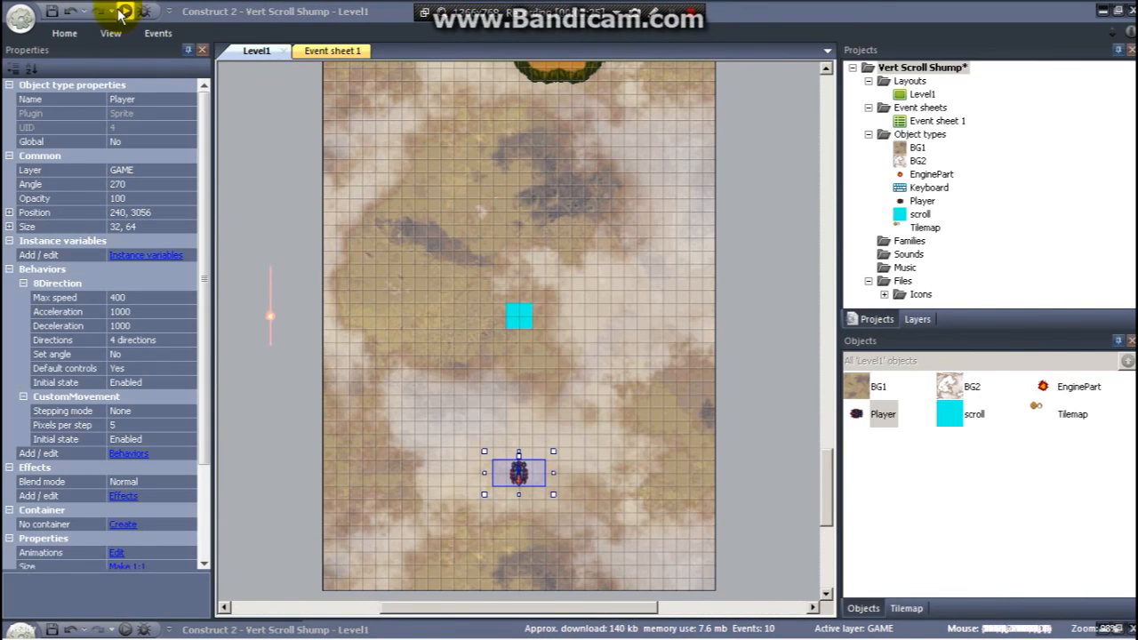
Run the Level1 layout in the browser and fly the ship in all four directions to check the engine particles and banking
left_click(123, 12)
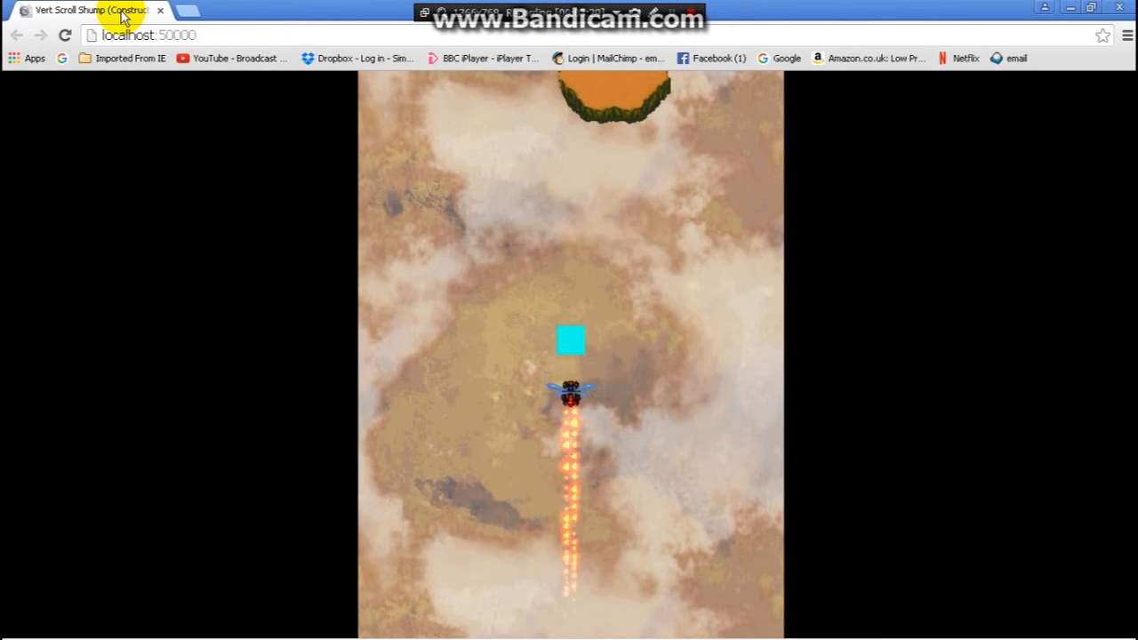
key("Up")
key("Down")
key("Up")
key("Right")
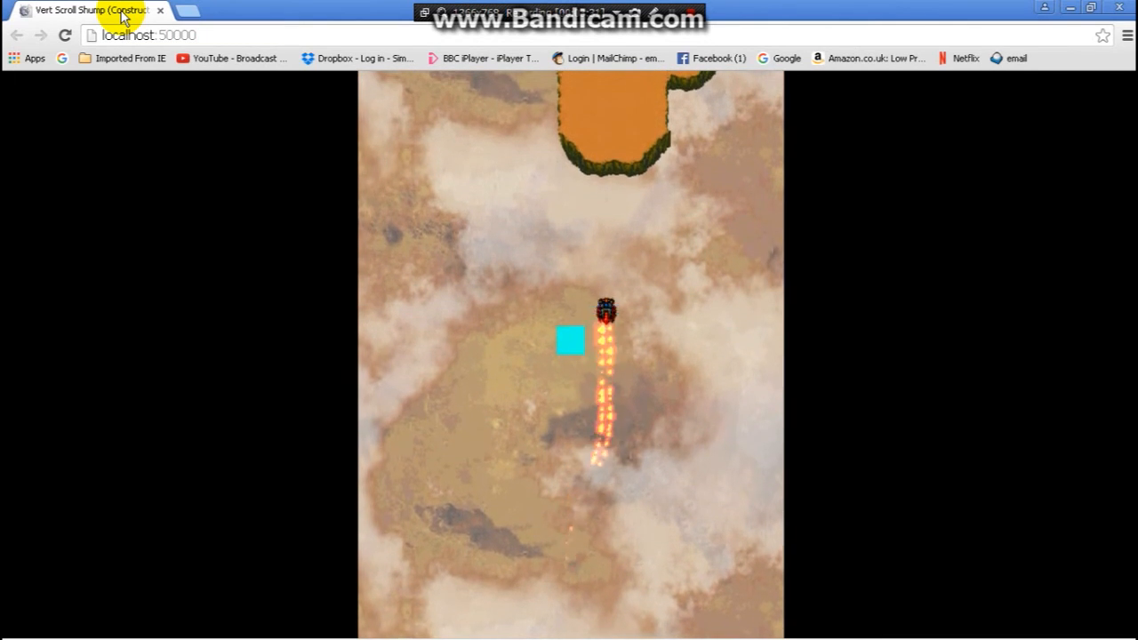
key("Left")
key("Up")
key("Right")
key("Down")
key("Up")
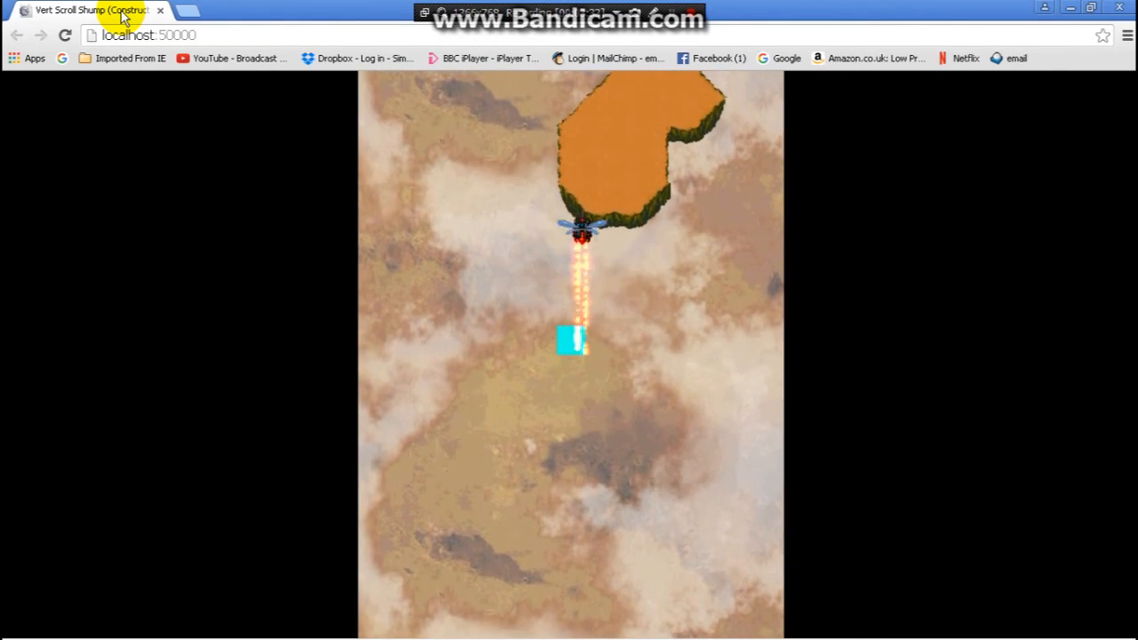
key("Right")
key("Down")
key("Up")
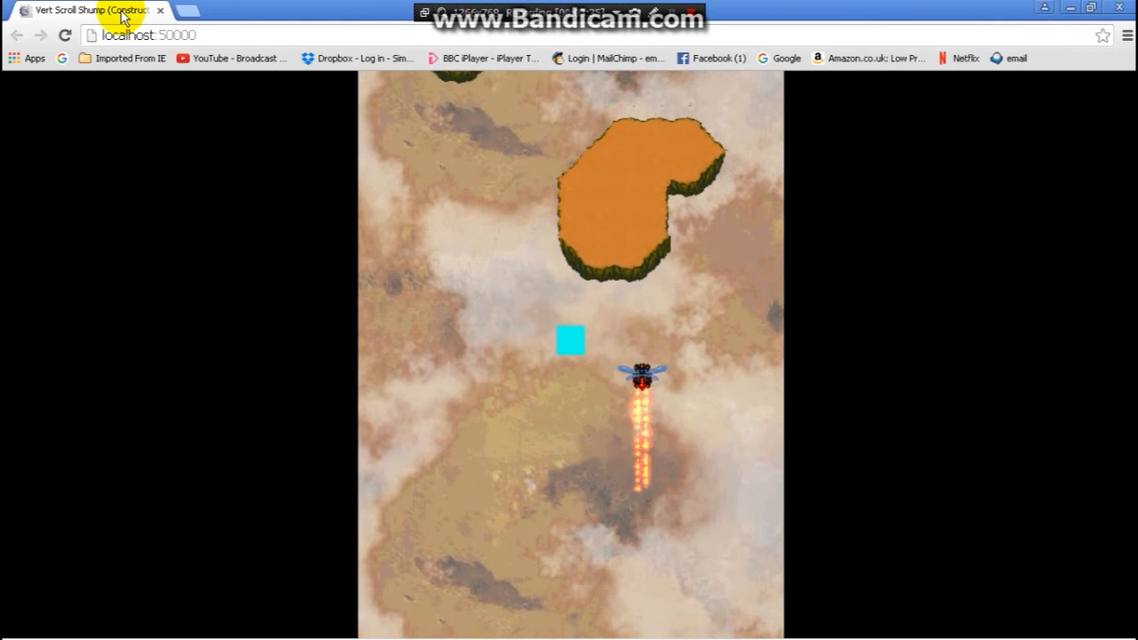
key("Left")
key("Down")
key("Up")
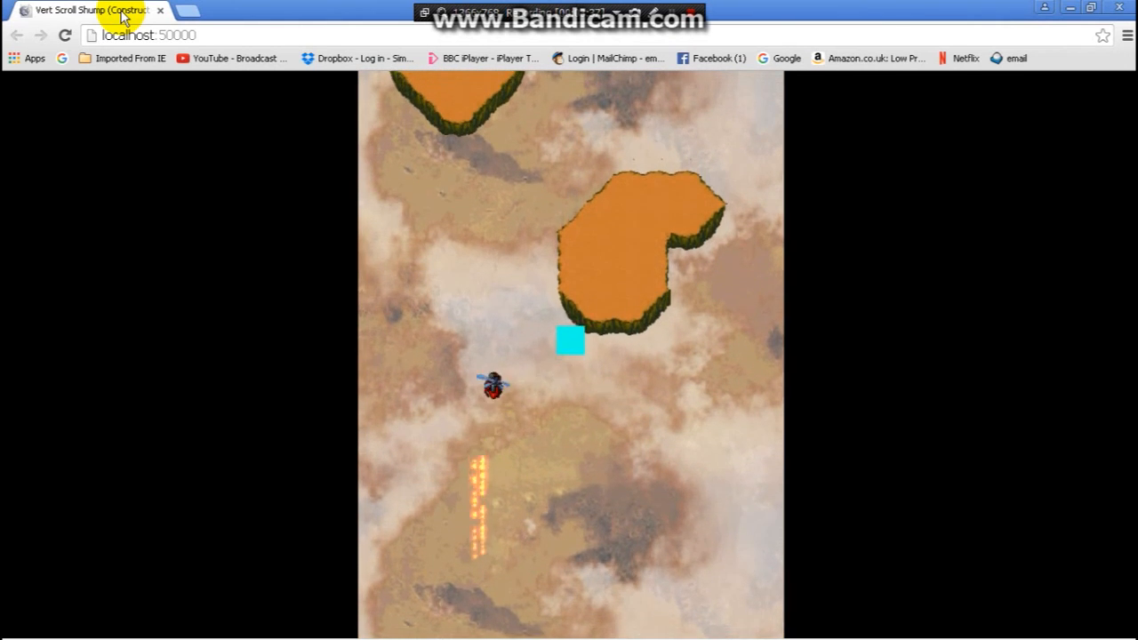
key("Right")
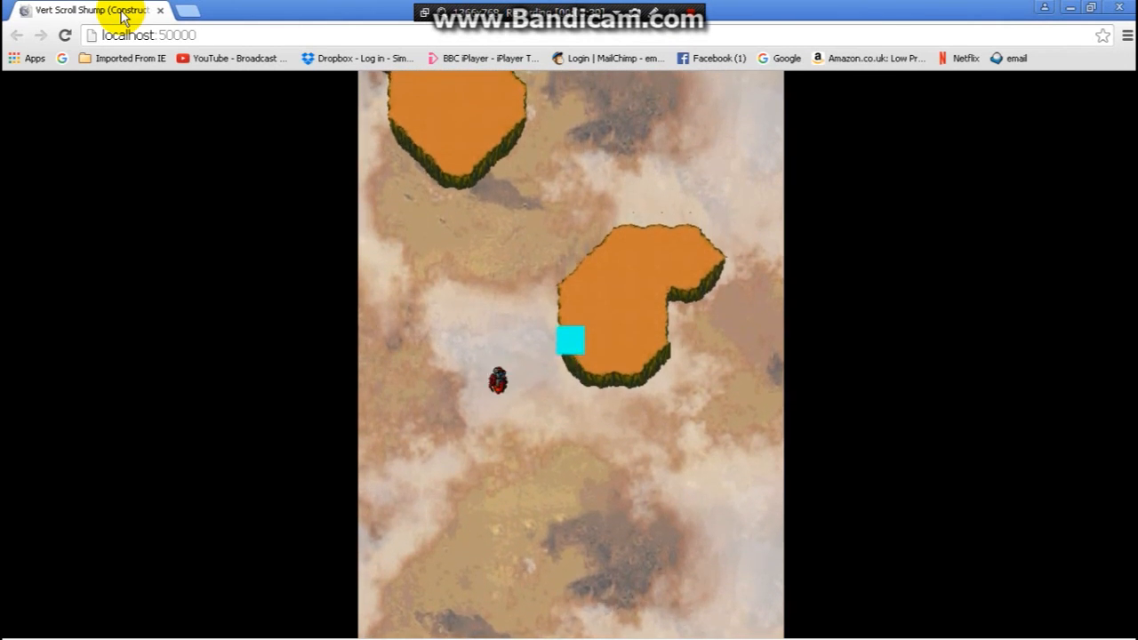